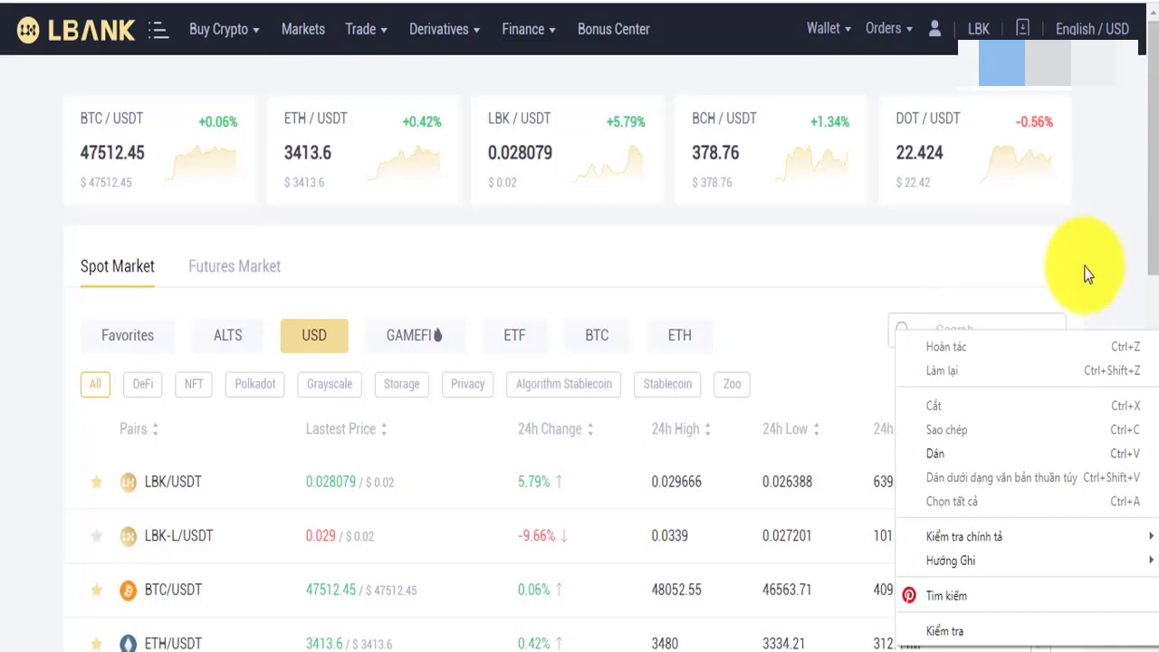
Step: Search the spot market list for the coin bcl
click(949, 337)
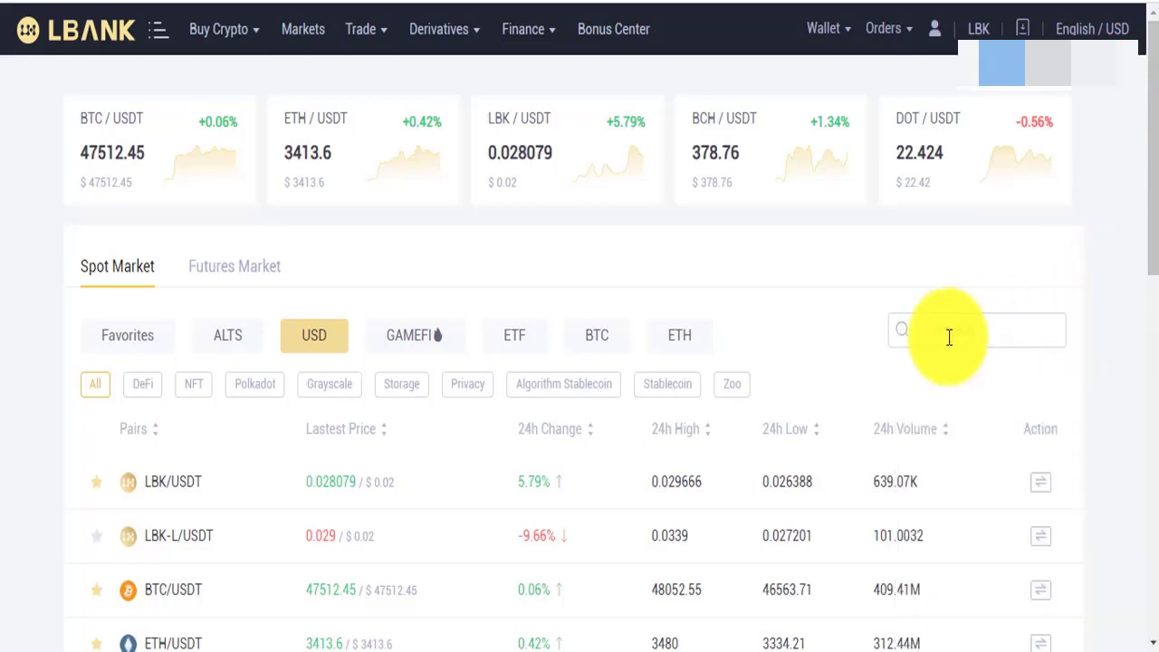
text(bcl)
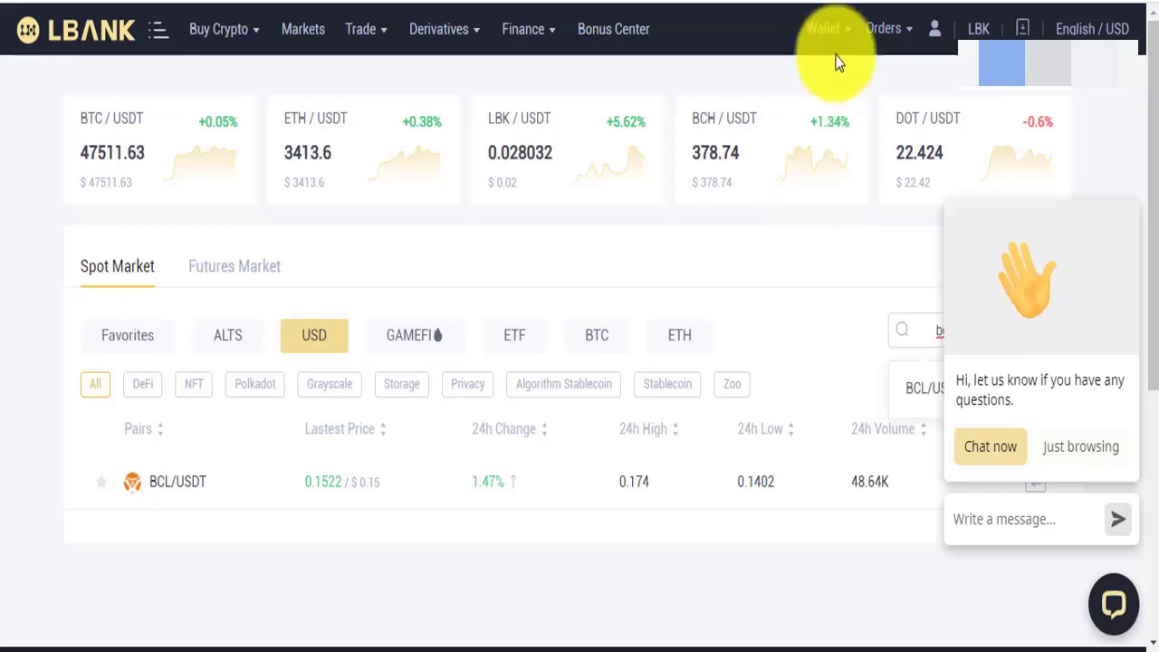
Step: Return to the exchange's home page and open the Spot wallet
mouse_move(837, 31)
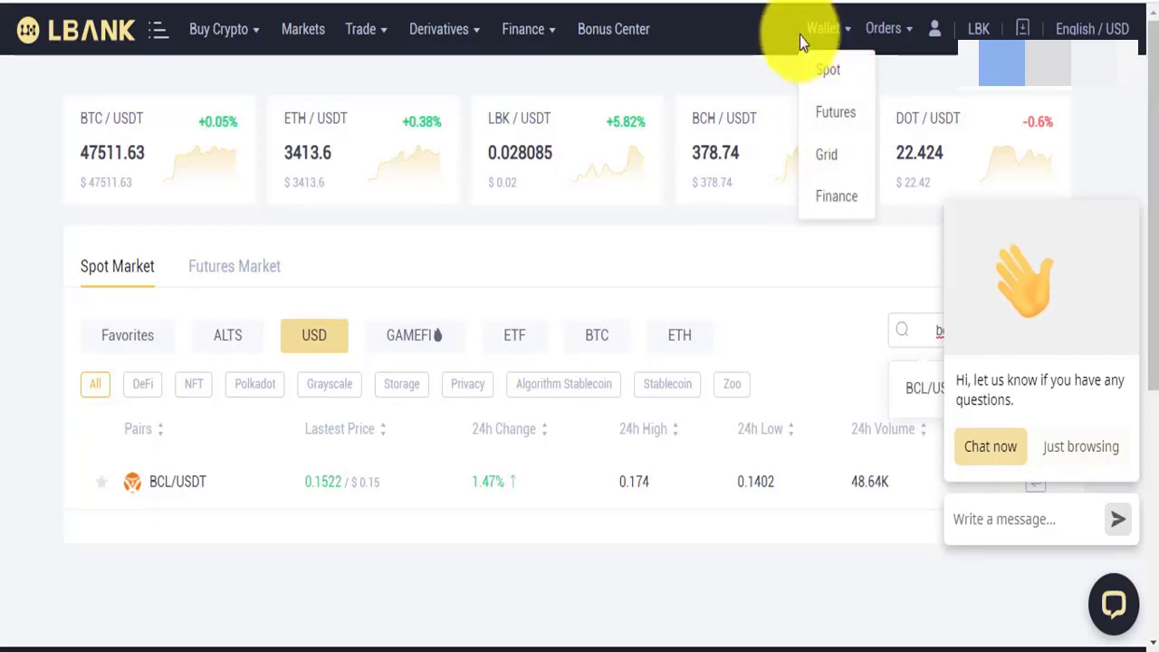
mouse_move(942, 40)
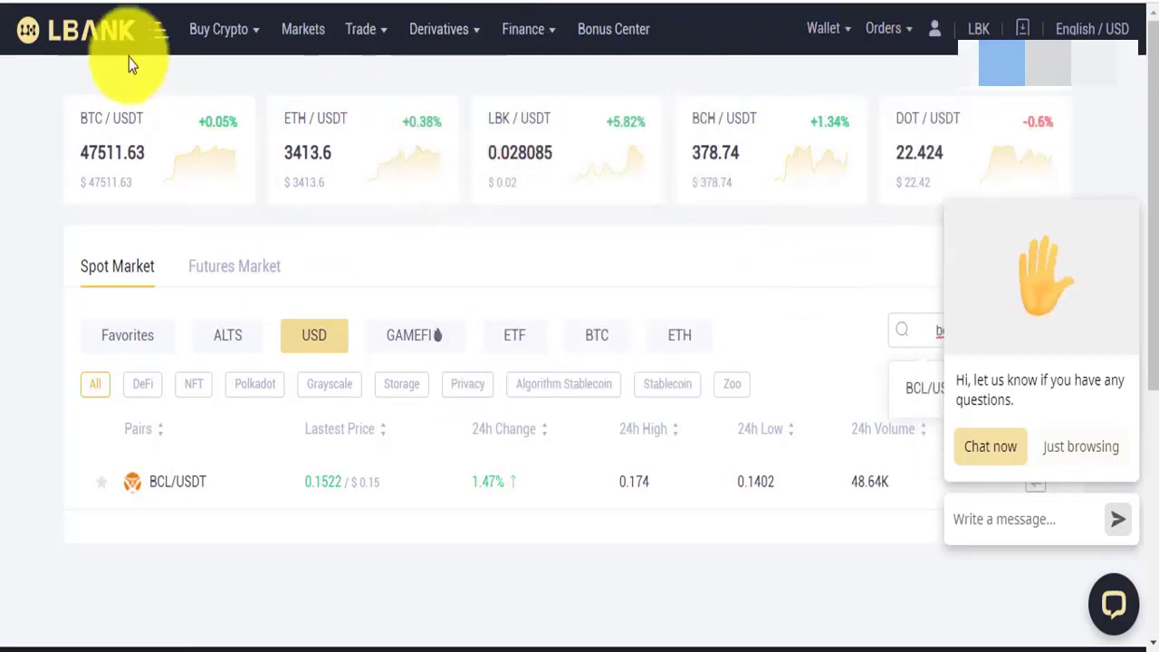
click(104, 32)
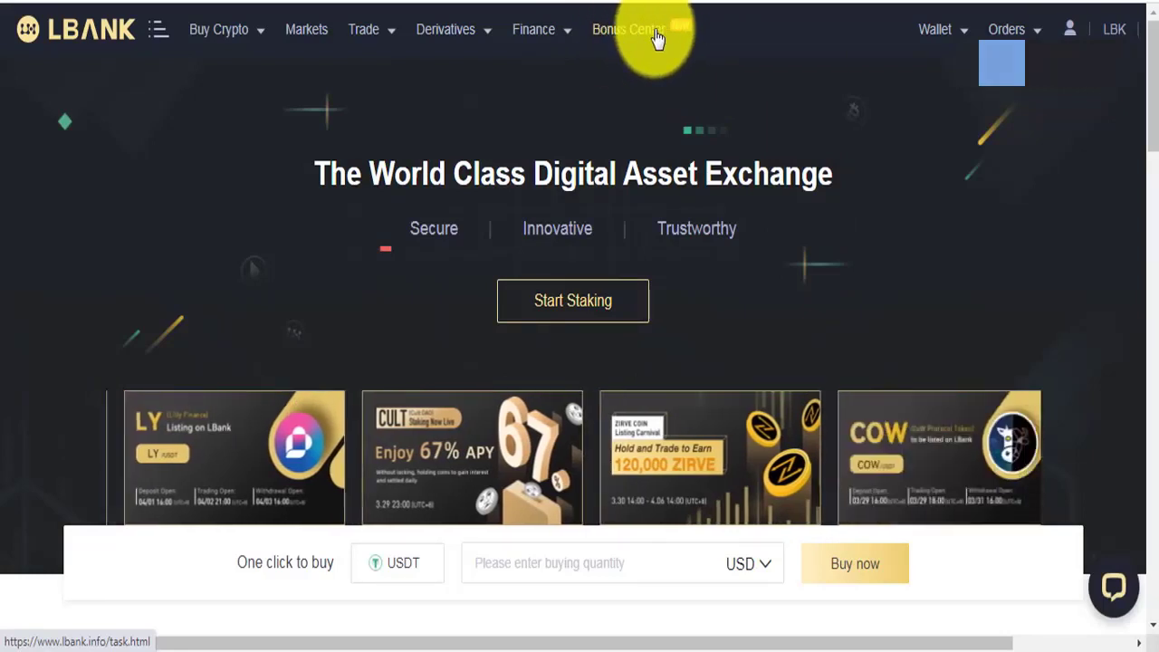
mouse_move(949, 36)
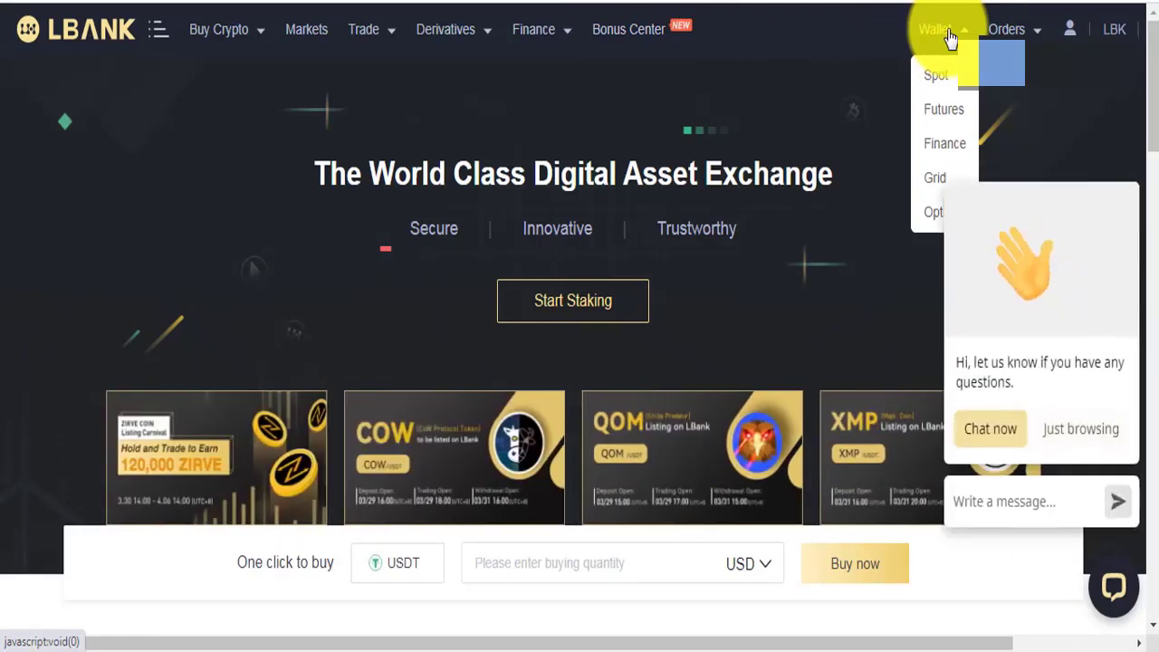
click(1130, 165)
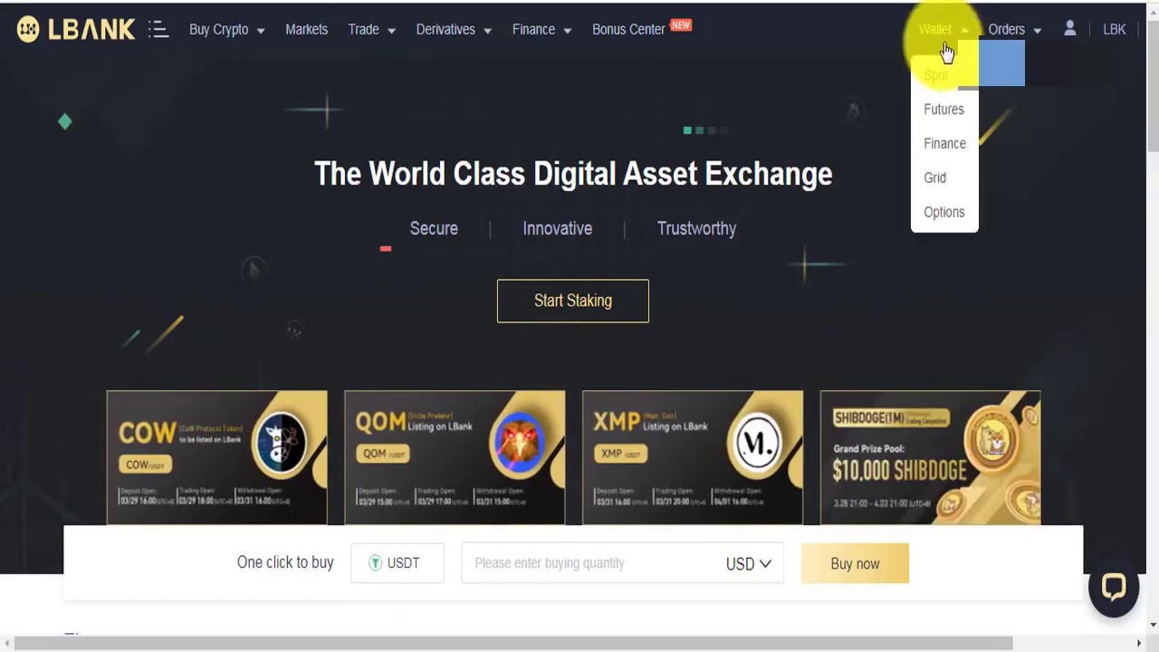
mouse_move(1070, 29)
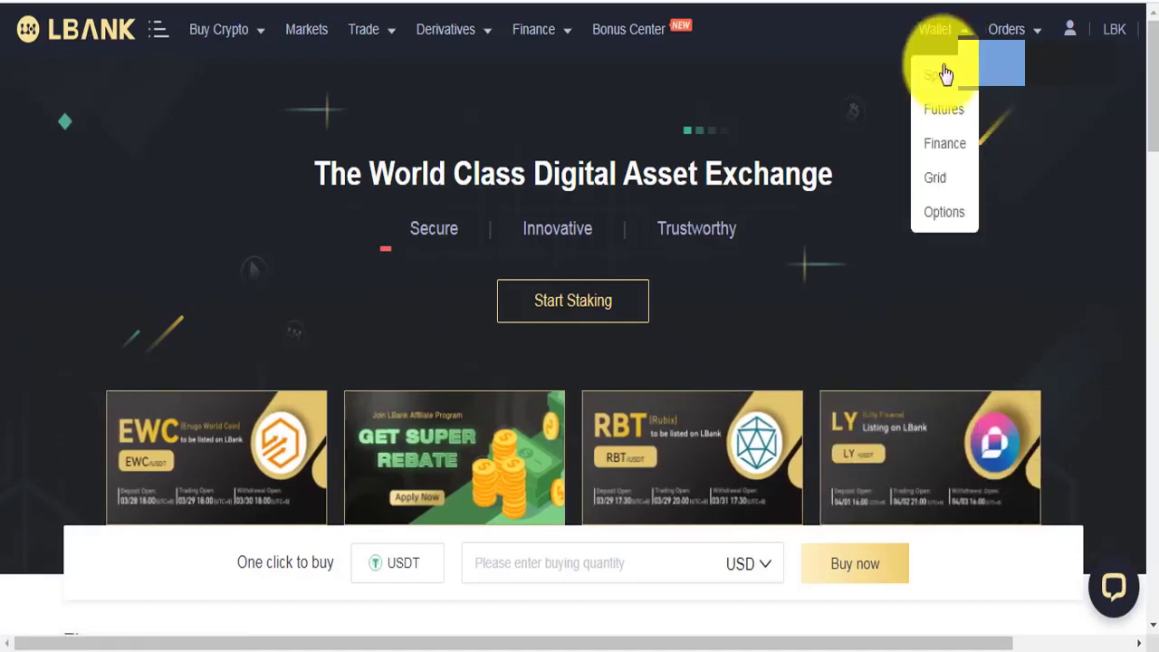
click(941, 84)
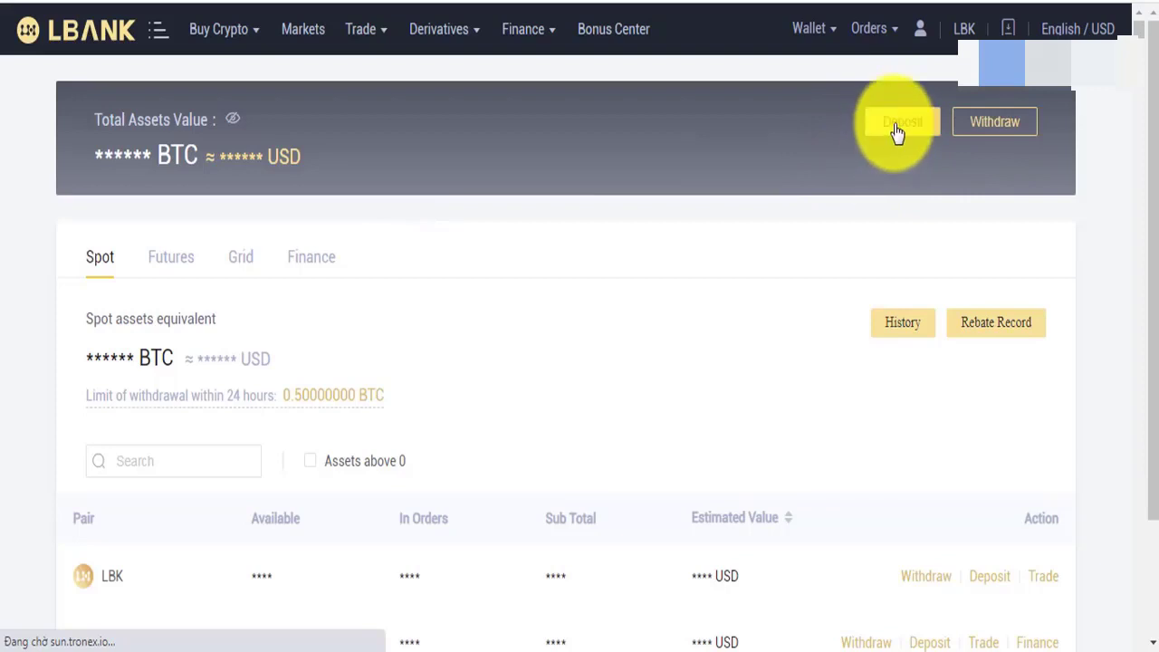
Step: Filter the spot assets list by usdt and dismiss the chat pop-up covering the asset actions
scroll(696, 294, down, 3)
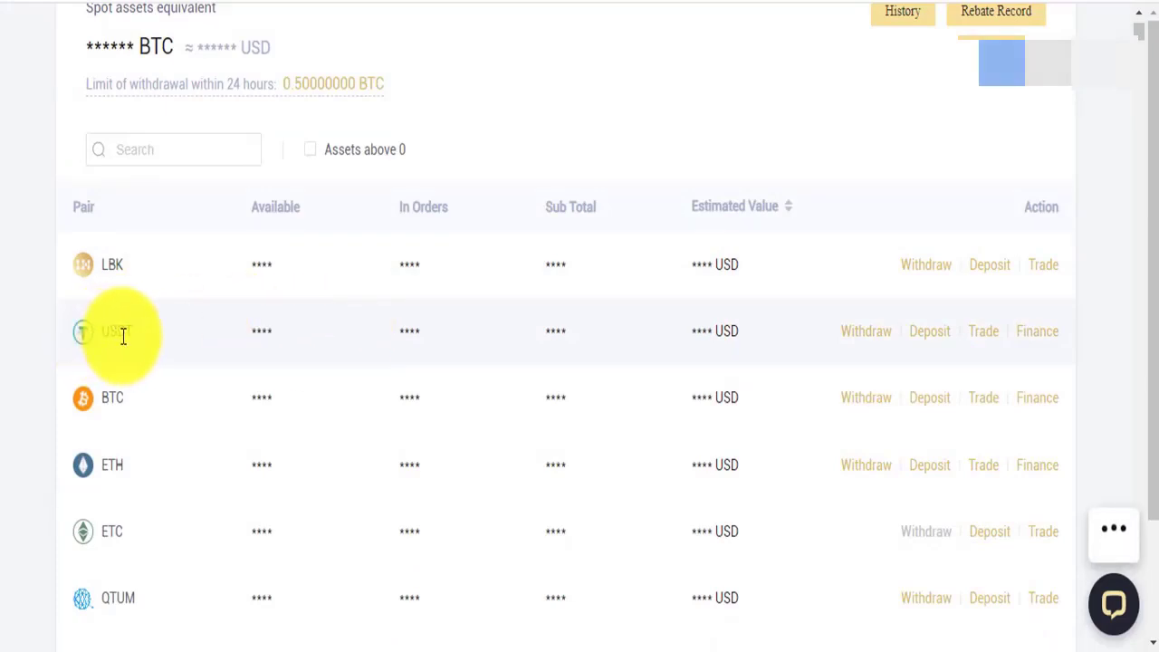
click(136, 151)
text(udt)
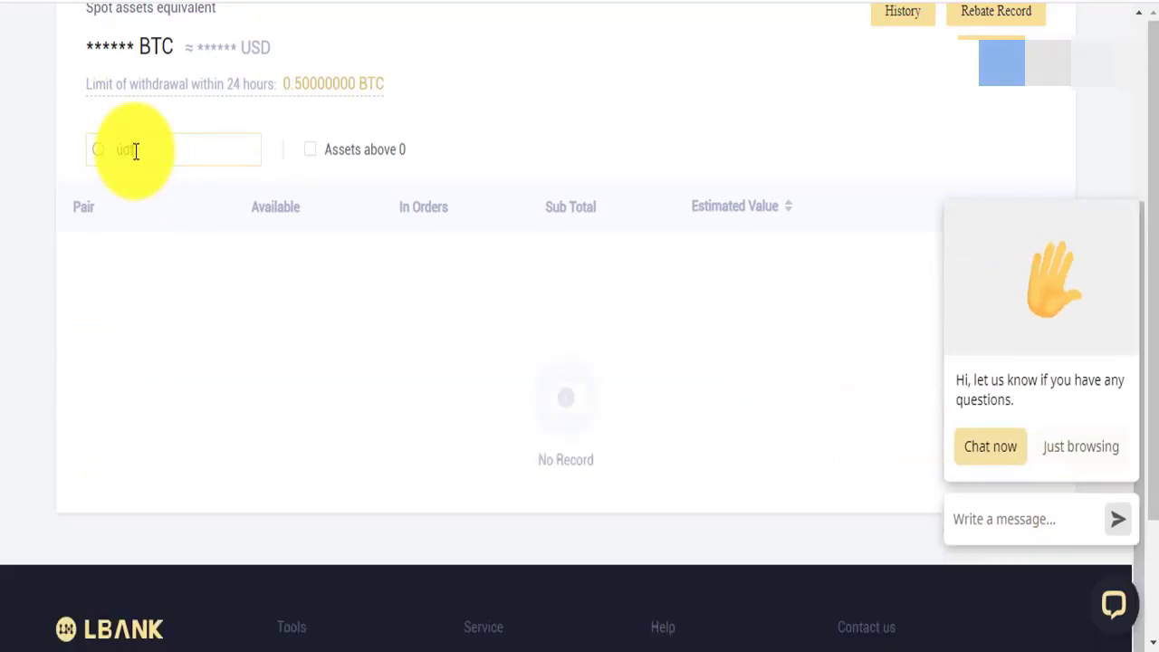
key(BackSpace)
key(BackSpace)
text(s)
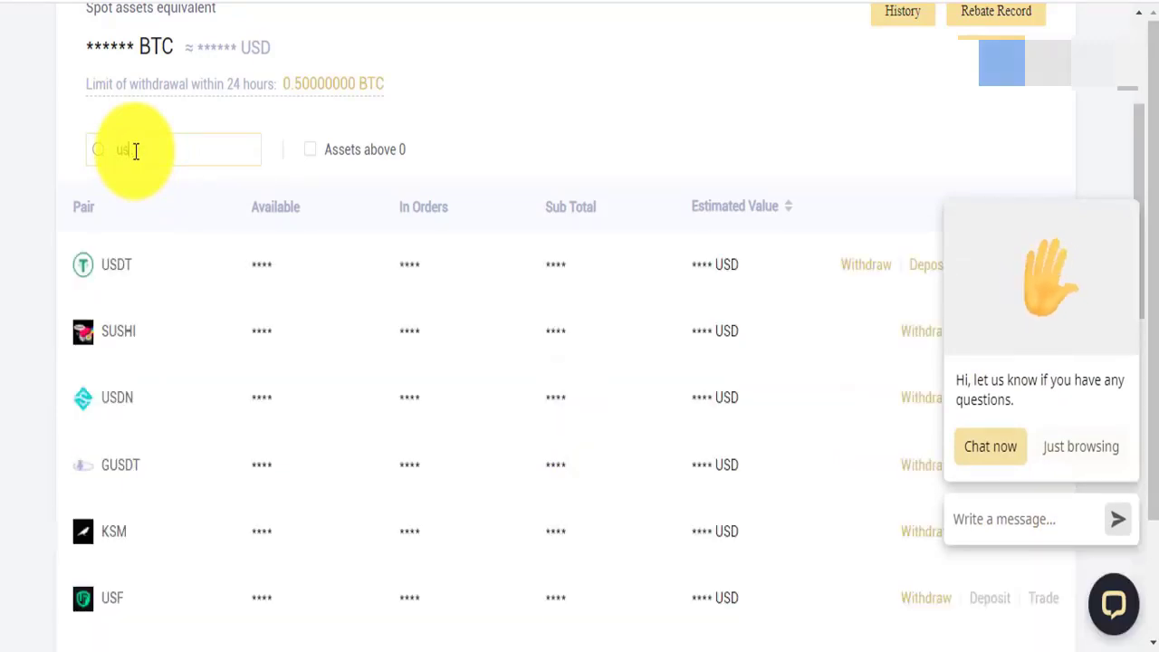
text(dt)
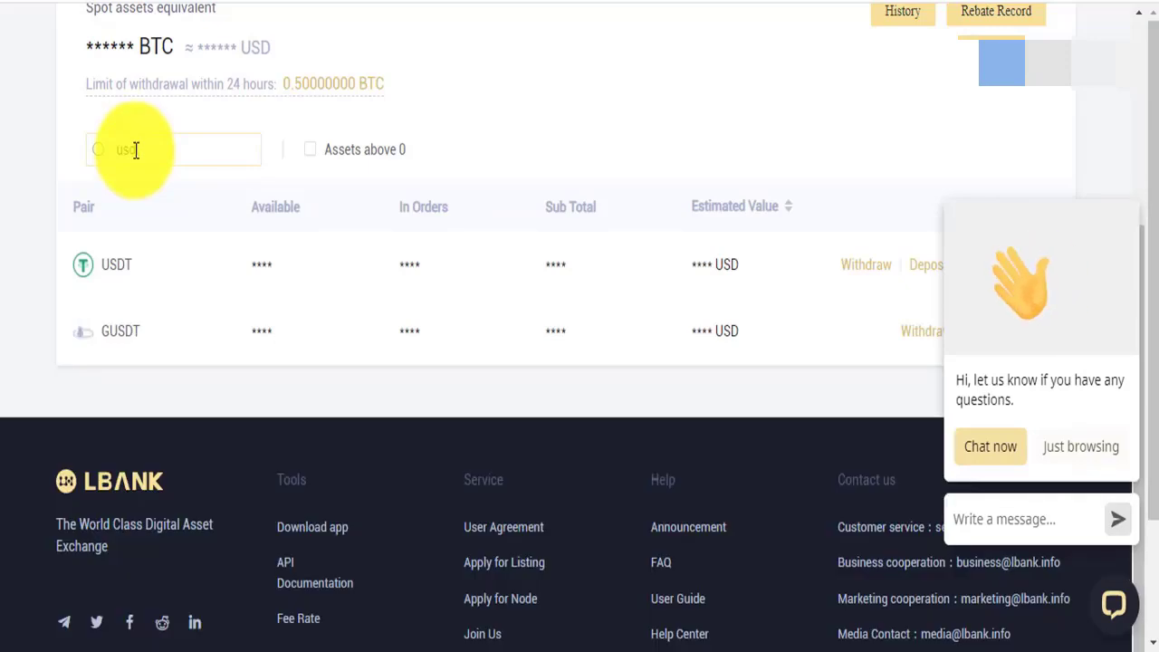
mouse_move(1027, 218)
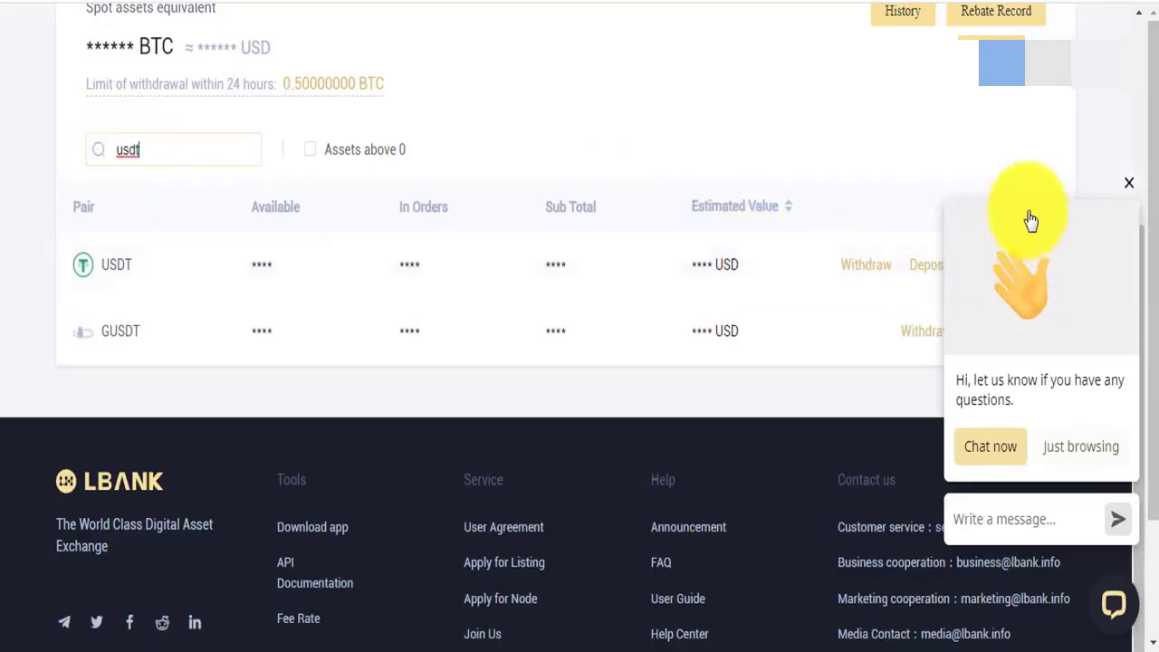
click(1129, 187)
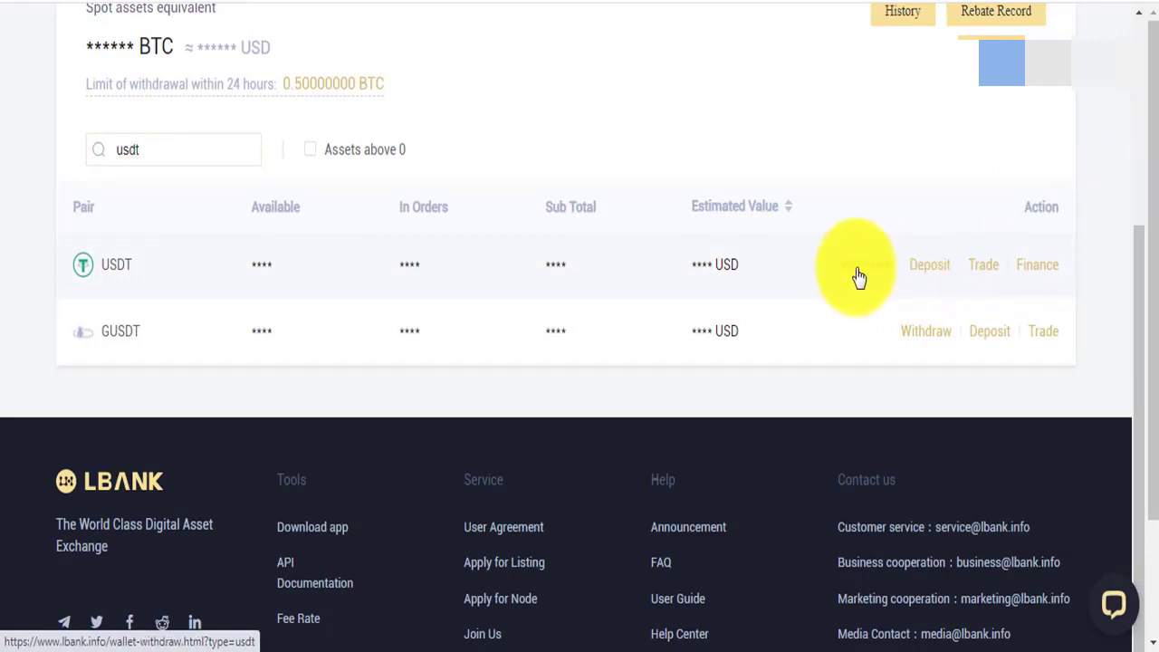
Step: Open the deposit page for USDT and agree to the deposit-only address notice
click(927, 274)
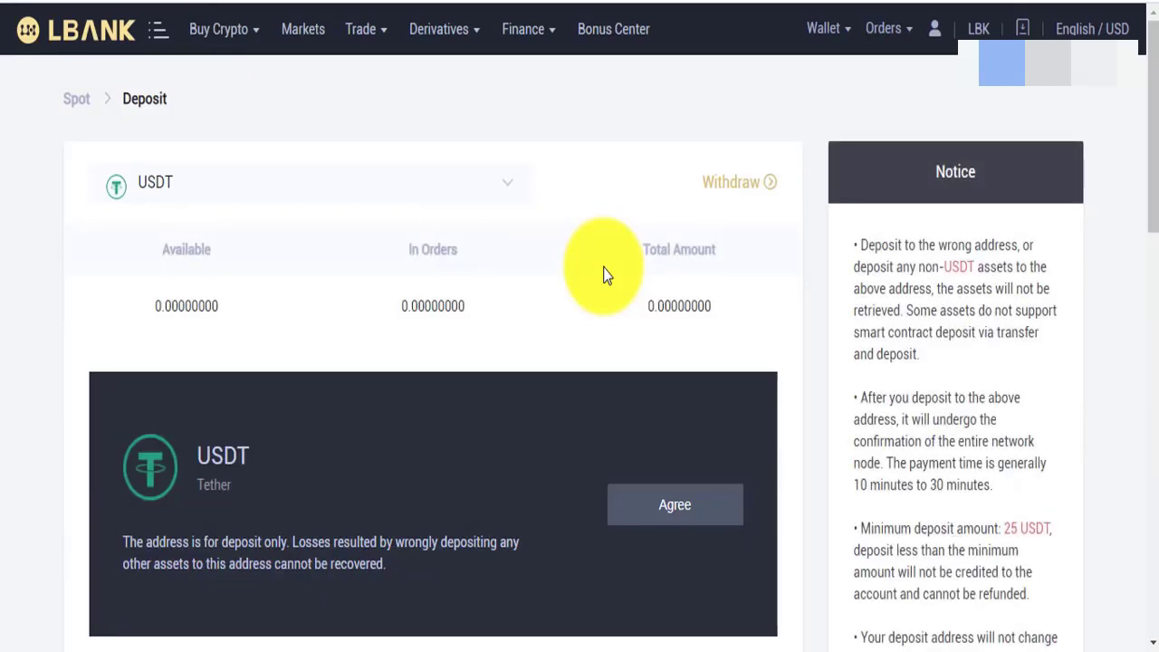
right_click(669, 510)
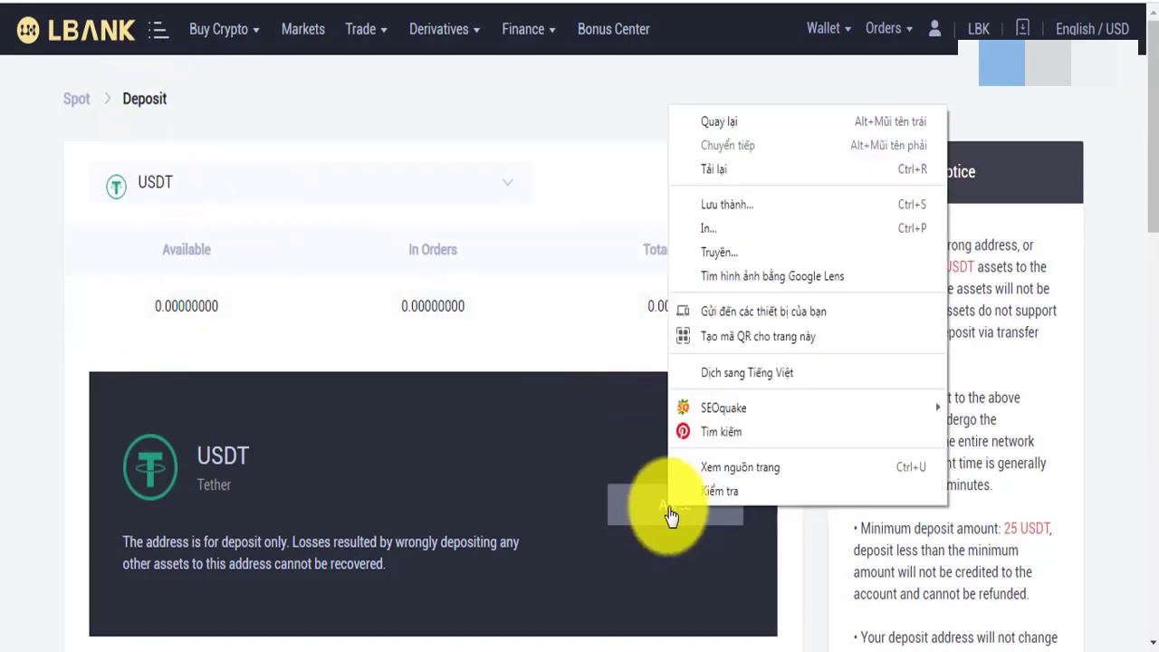
click(659, 512)
click(652, 510)
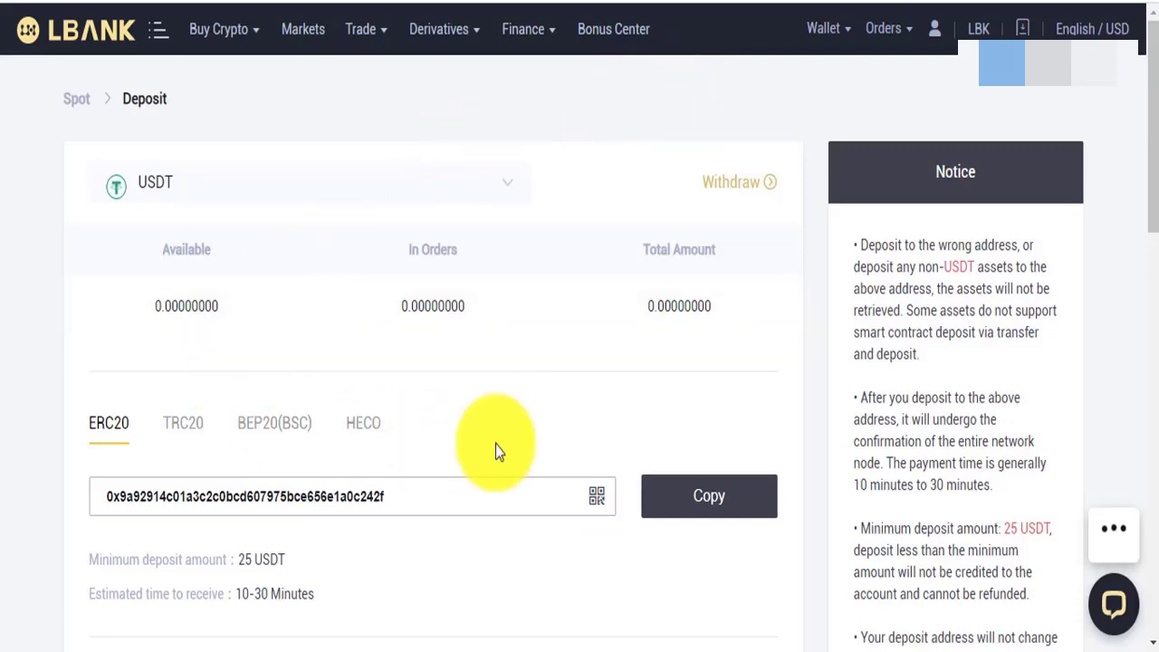
Step: Examine the ERC20 deposit address and minimum deposit amount, and view the TRC20 network's deposit details with its QR code
scroll(497, 447, down, 2)
scroll(430, 399, up, 1)
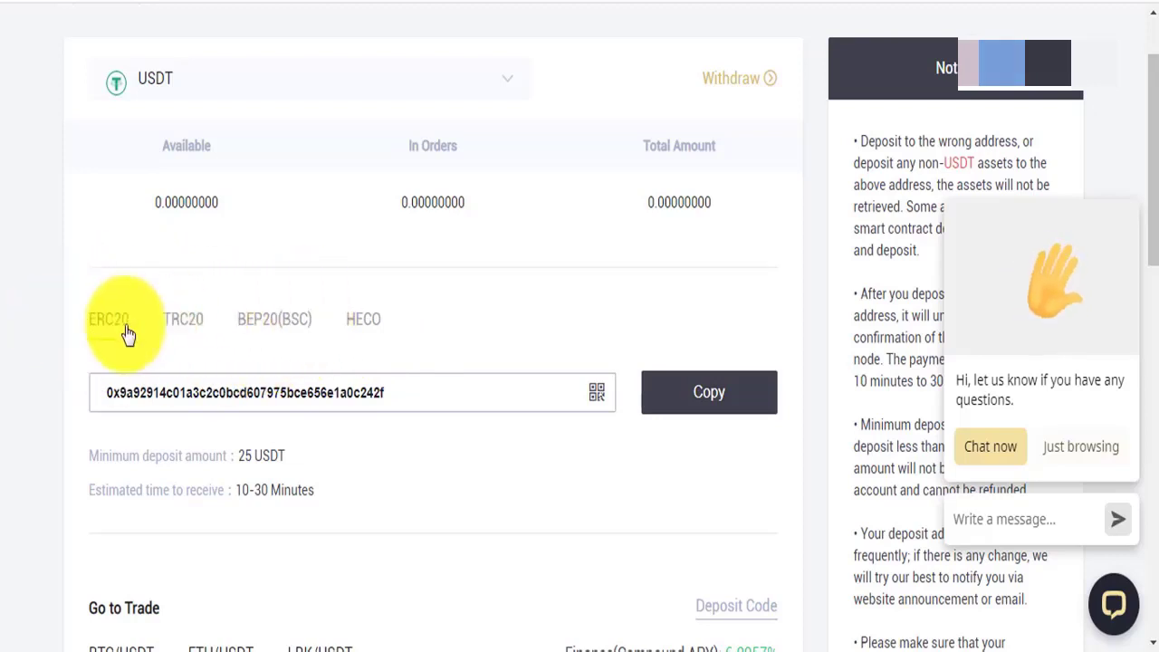
mouse_move(1113, 250)
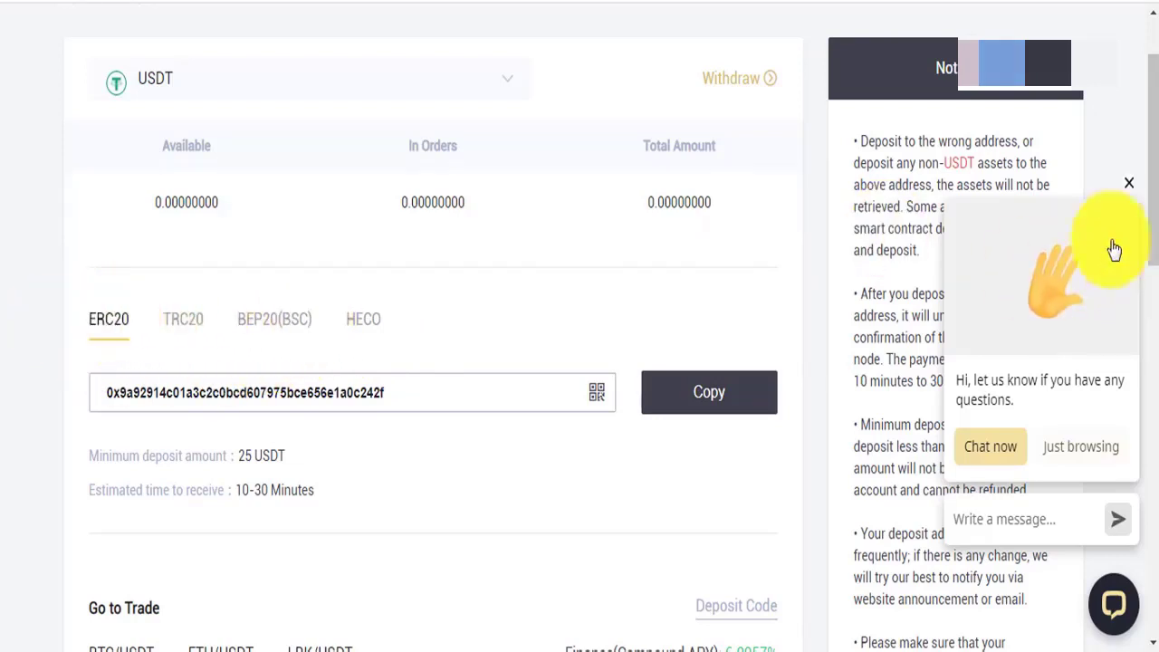
click(1131, 188)
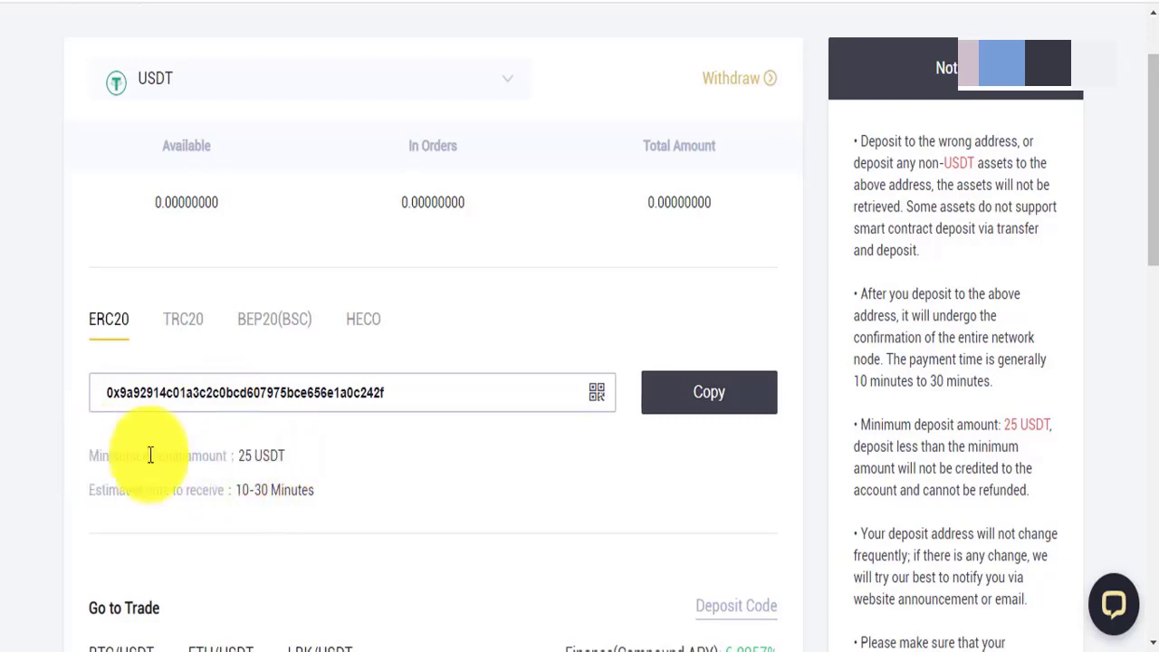
mouse_move(238, 458)
mouse_down()
mouse_move(284, 457)
mouse_move(258, 458)
mouse_up()
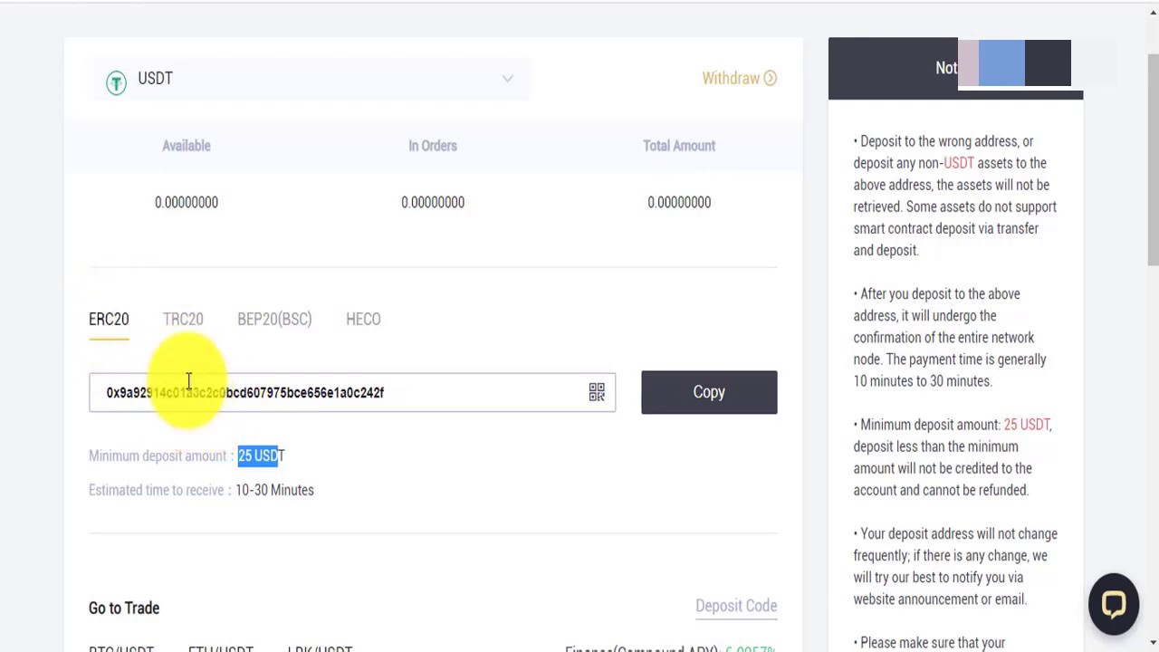
click(181, 323)
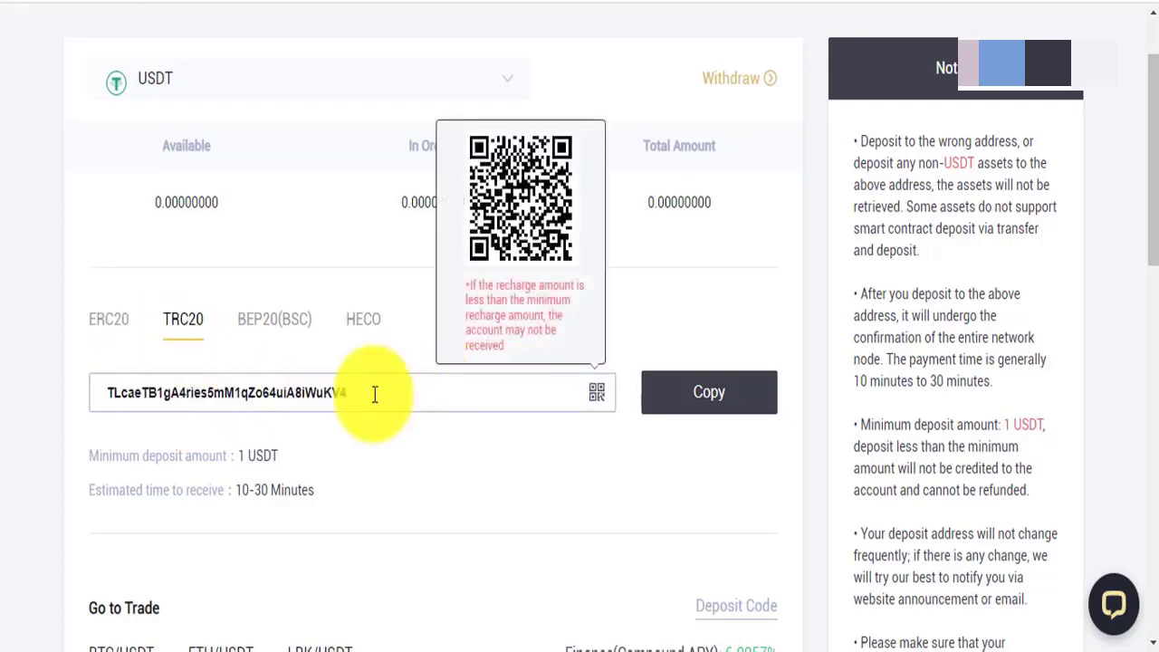
mouse_move(602, 399)
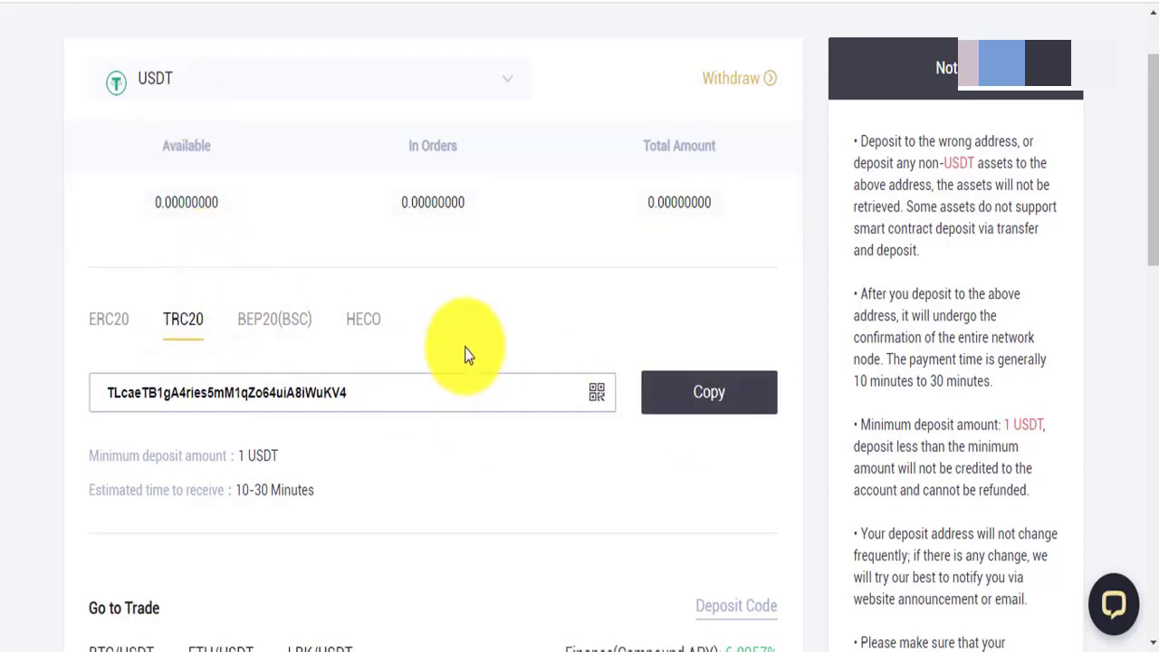
Step: Choose BEP20(BSC) as the USDT deposit network after comparing it with TRC20, and copy its deposit address
click(273, 330)
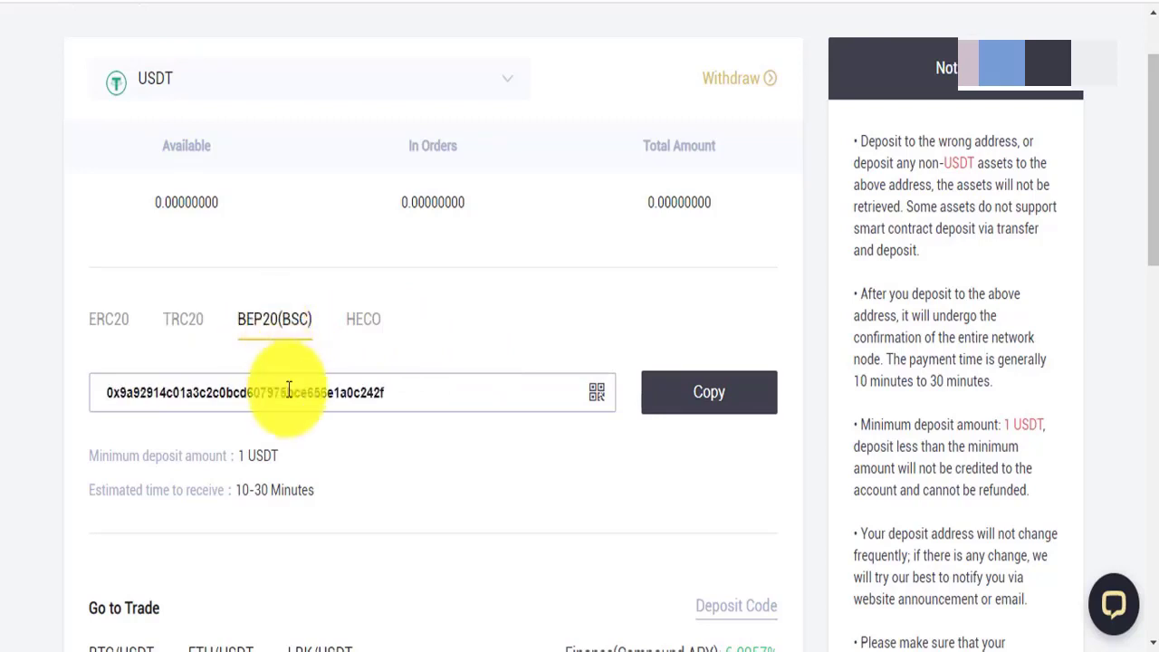
right_click(181, 326)
click(264, 335)
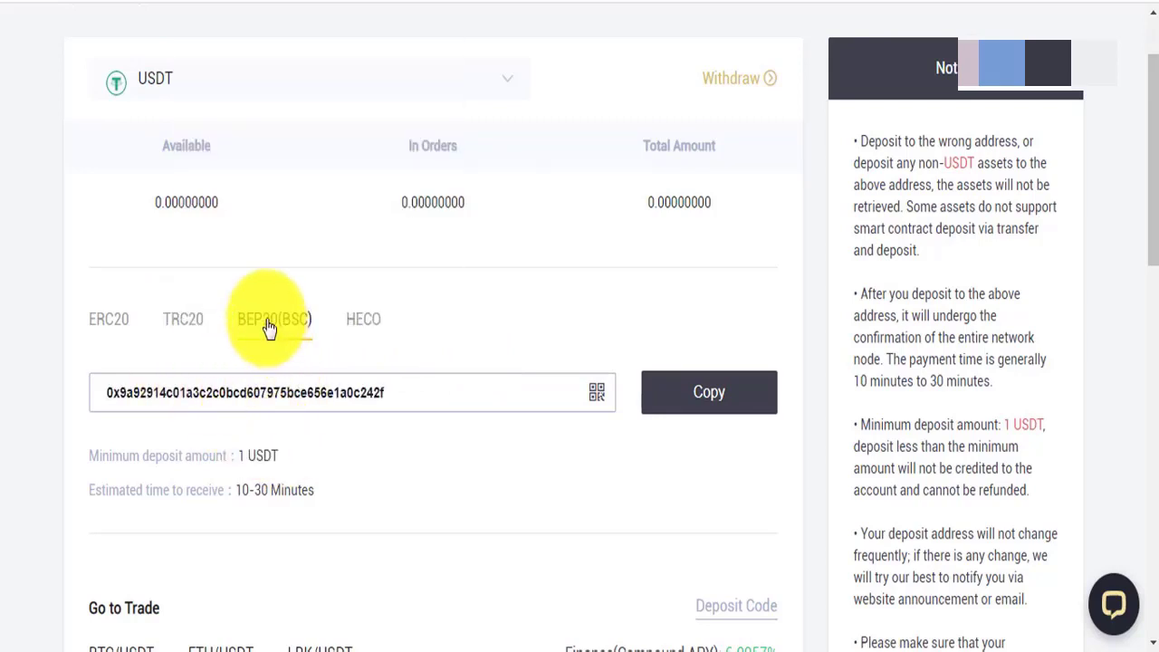
click(192, 324)
click(265, 326)
click(184, 321)
click(272, 323)
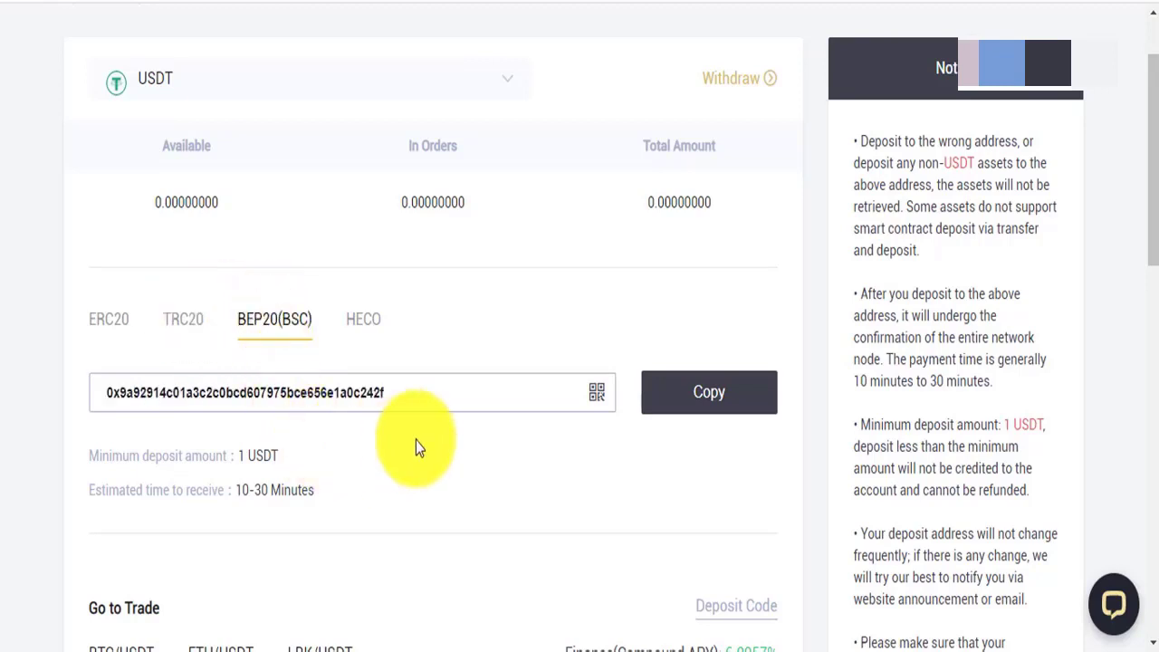
click(715, 398)
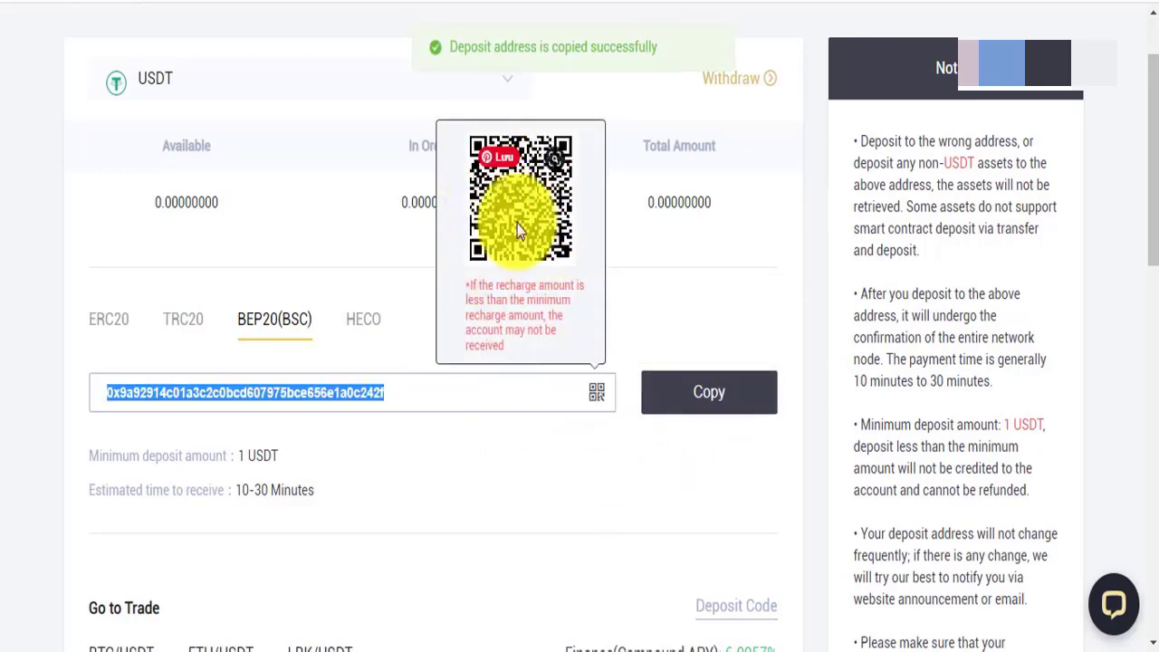
click(711, 399)
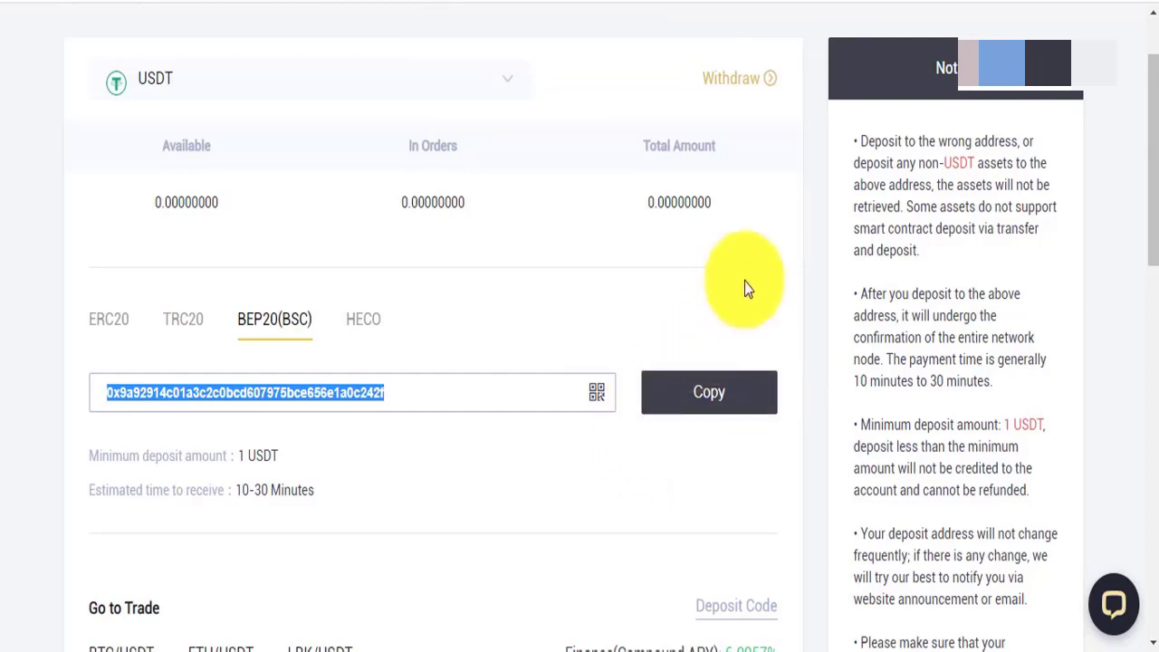
Step: Open the USDT withdrawal page and examine its address, network, amount, note and fee fields
scroll(767, 294, up, 2)
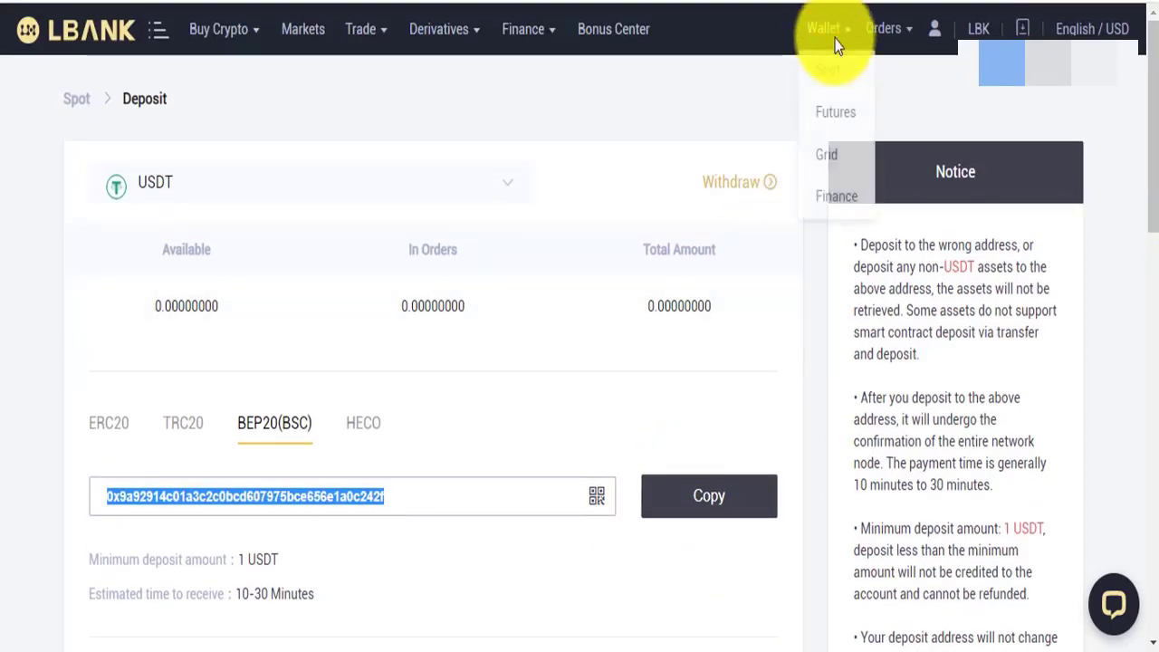
click(741, 190)
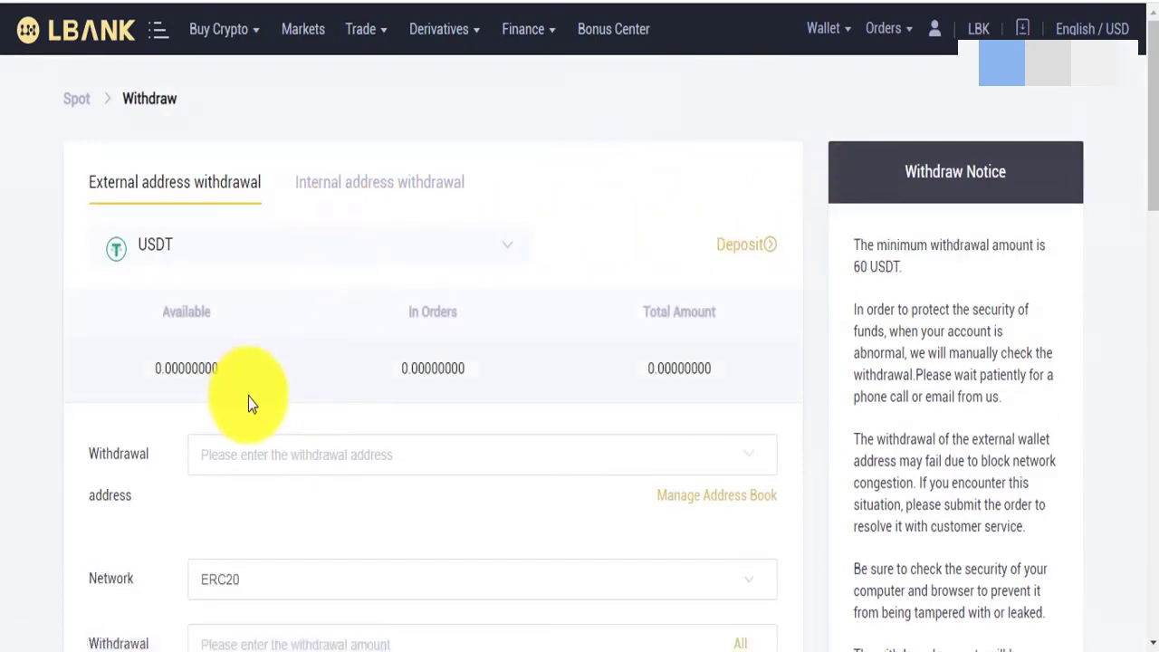
scroll(248, 399, down, 1)
scroll(303, 492, down, 1)
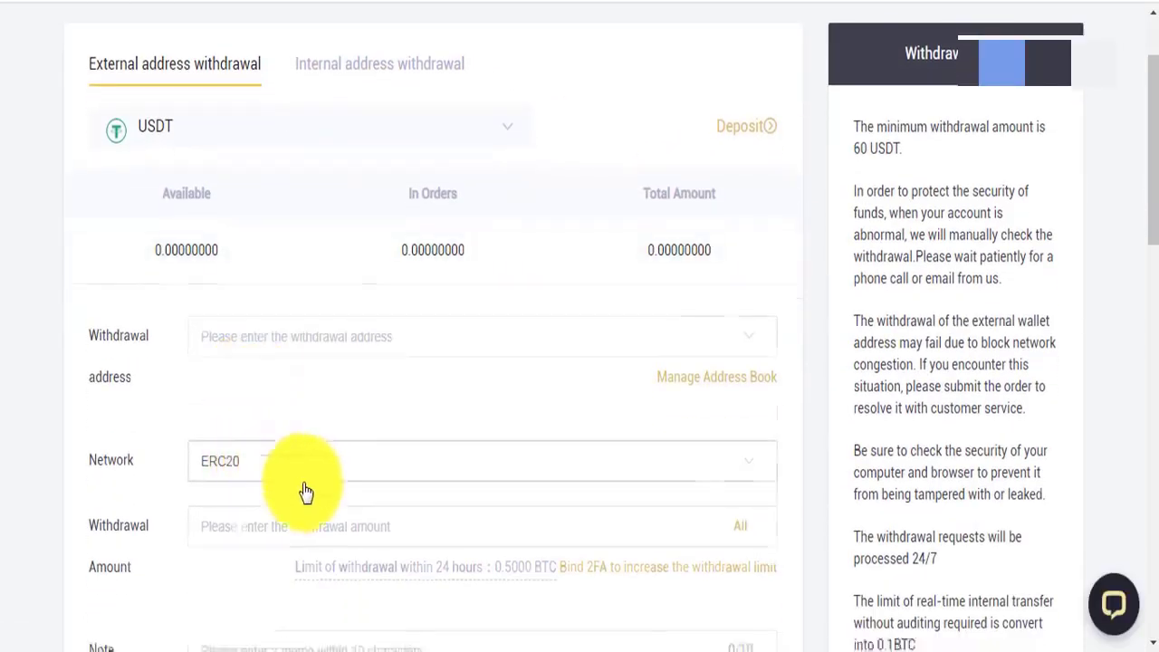
click(239, 378)
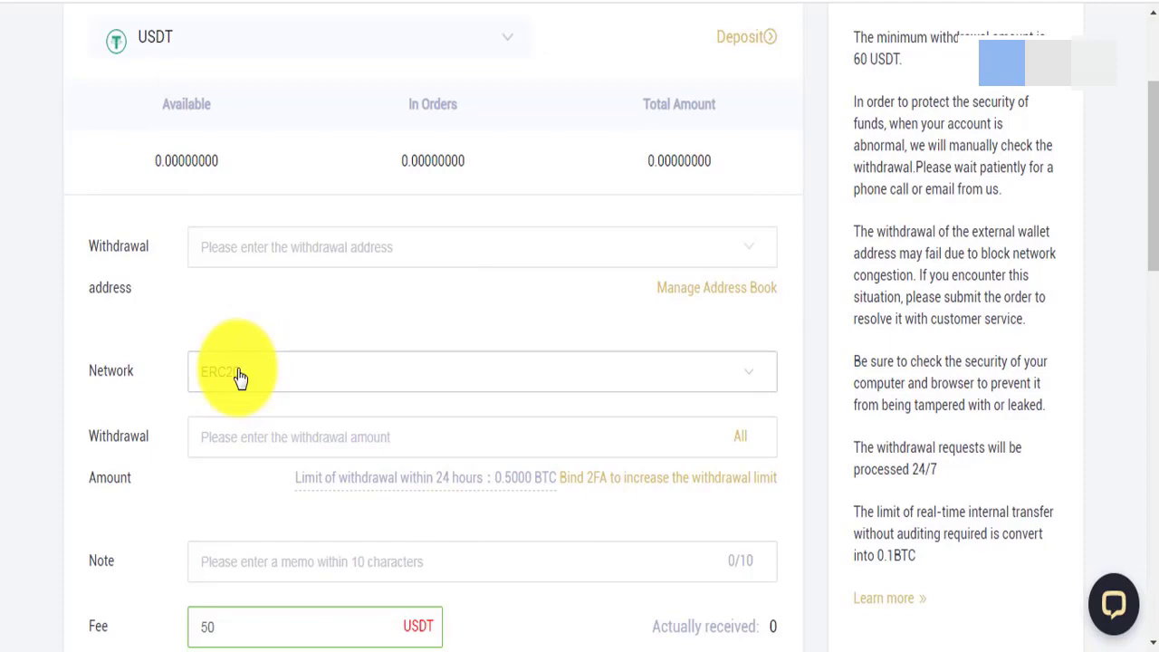
scroll(240, 379, down, 2)
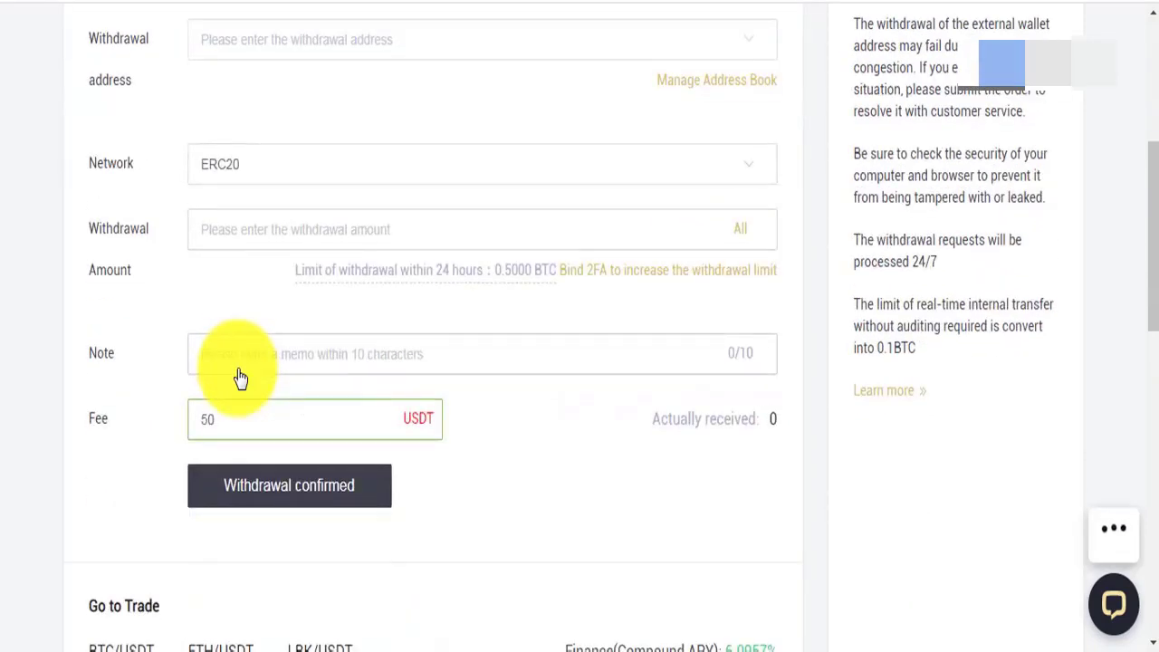
scroll(241, 376, down, 3)
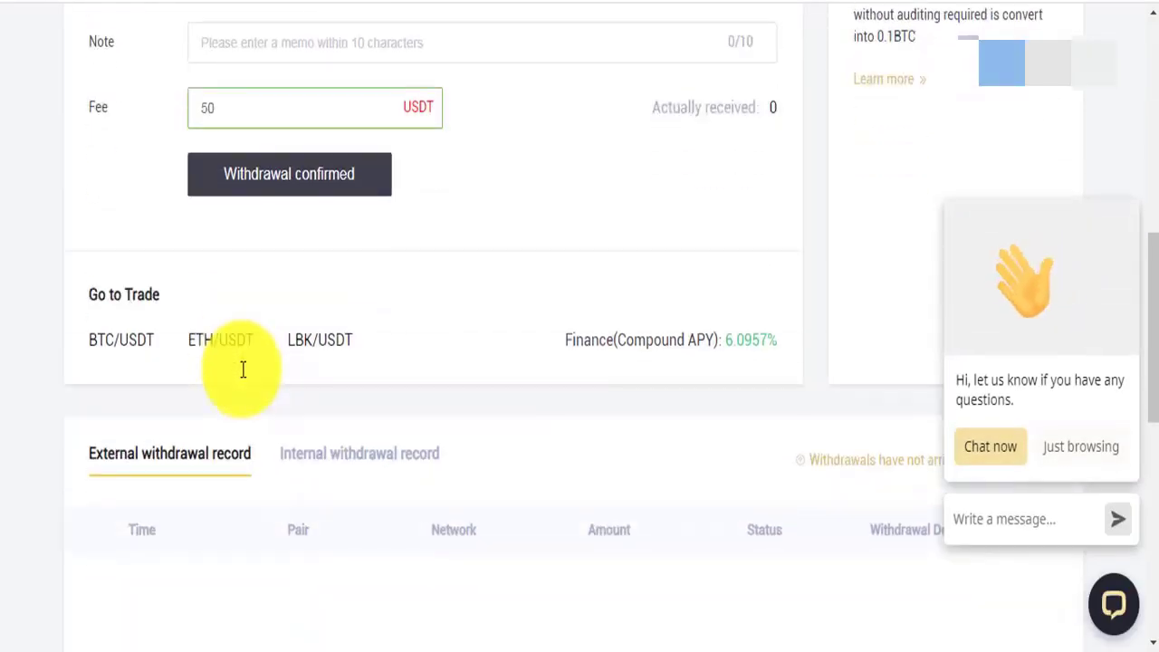
Step: Compare the USDT withdrawal fees for the TRC20 and BEP20(BSC) networks, finishing with TRC20 selected
scroll(243, 379, up, 4)
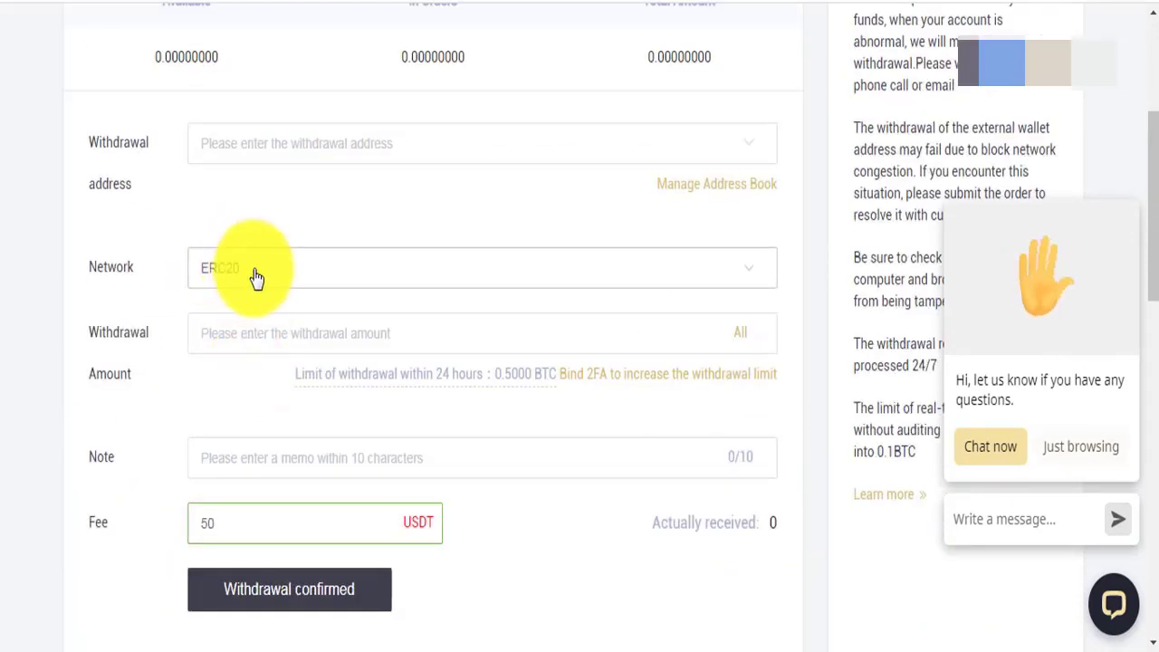
click(413, 272)
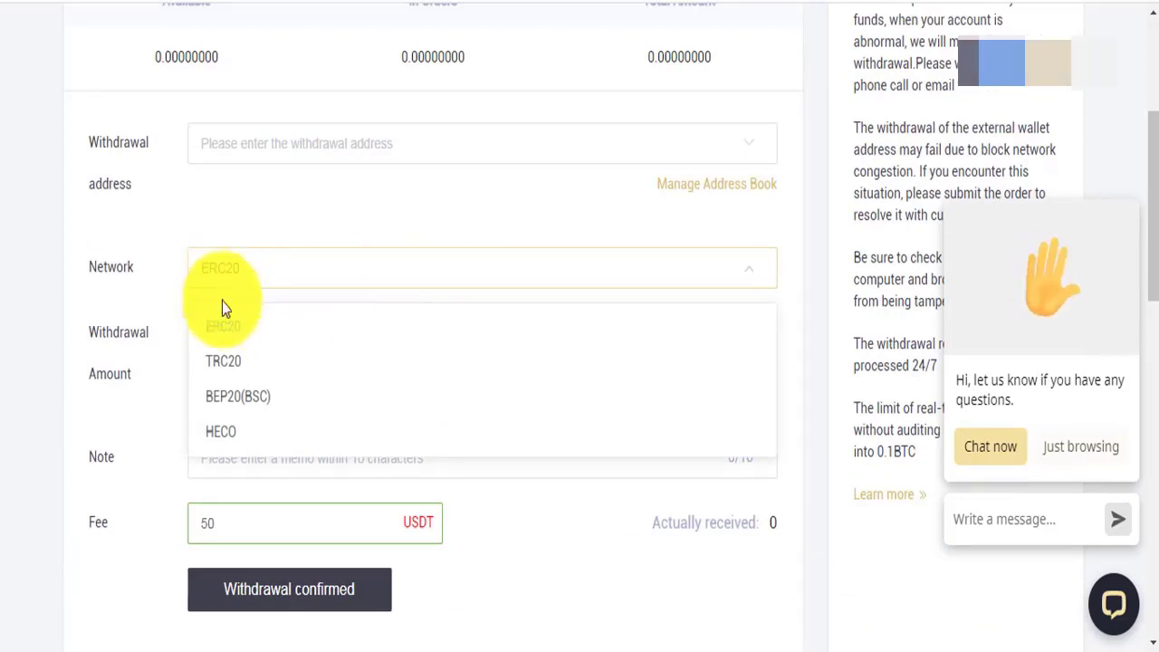
click(217, 366)
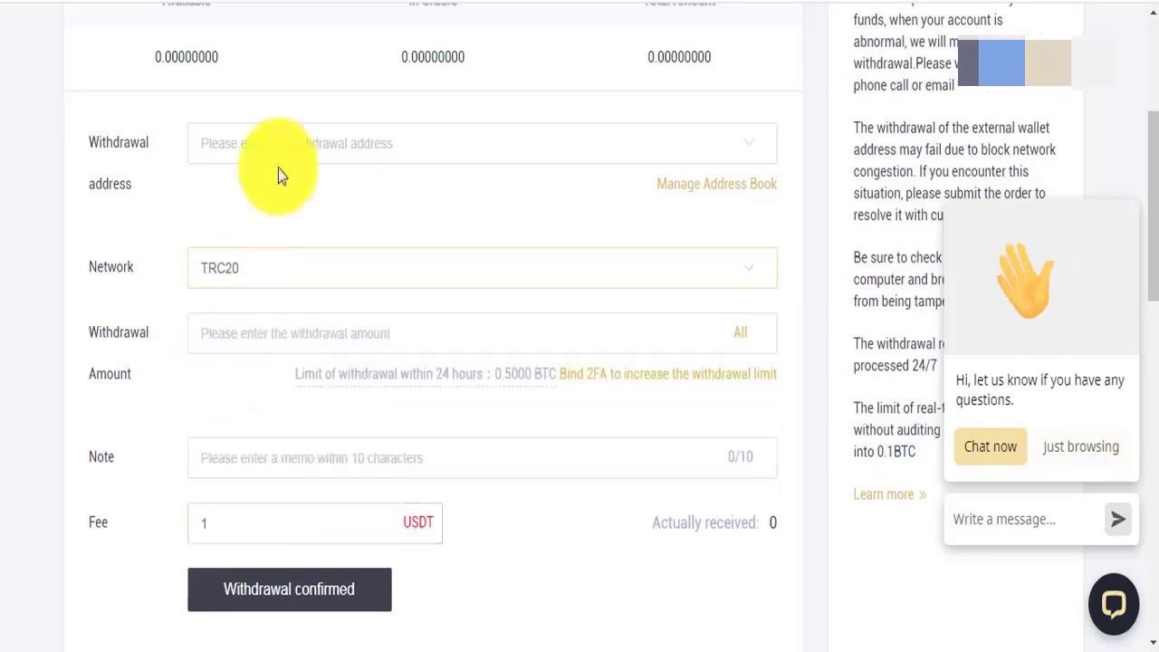
click(256, 275)
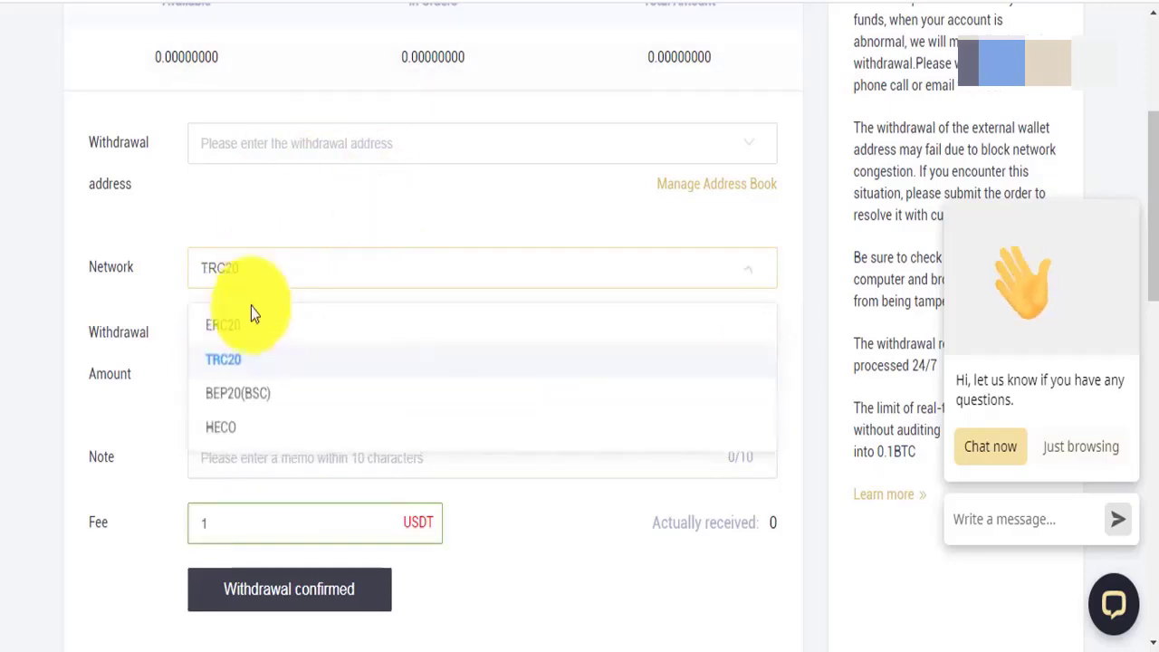
click(232, 368)
click(321, 283)
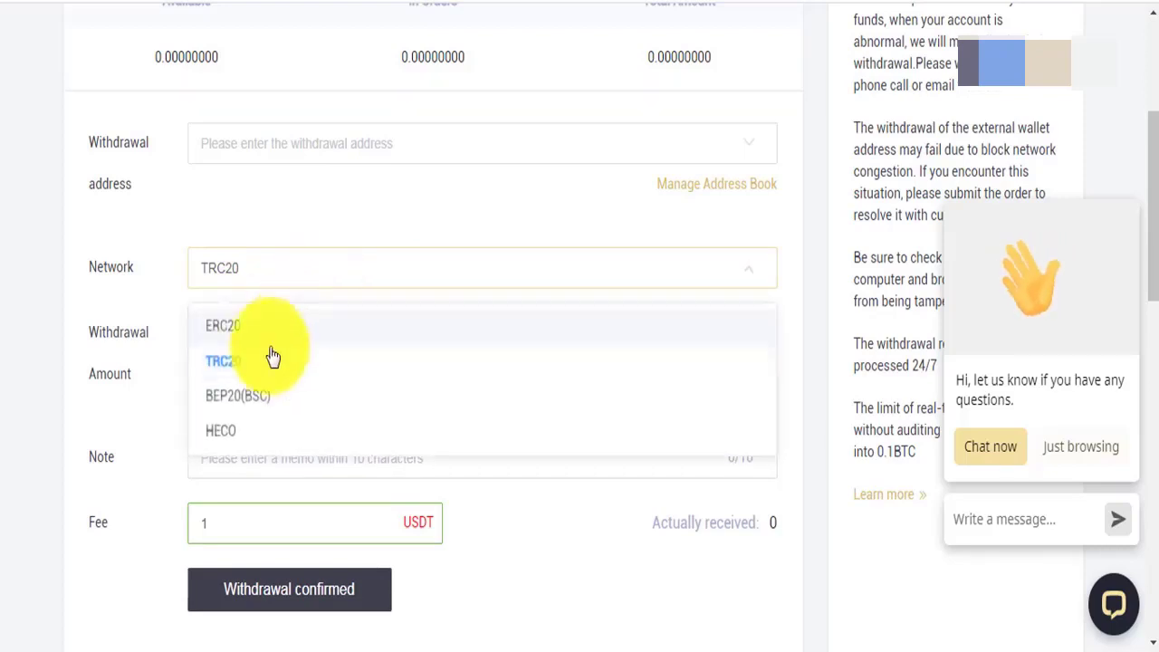
click(233, 395)
click(268, 288)
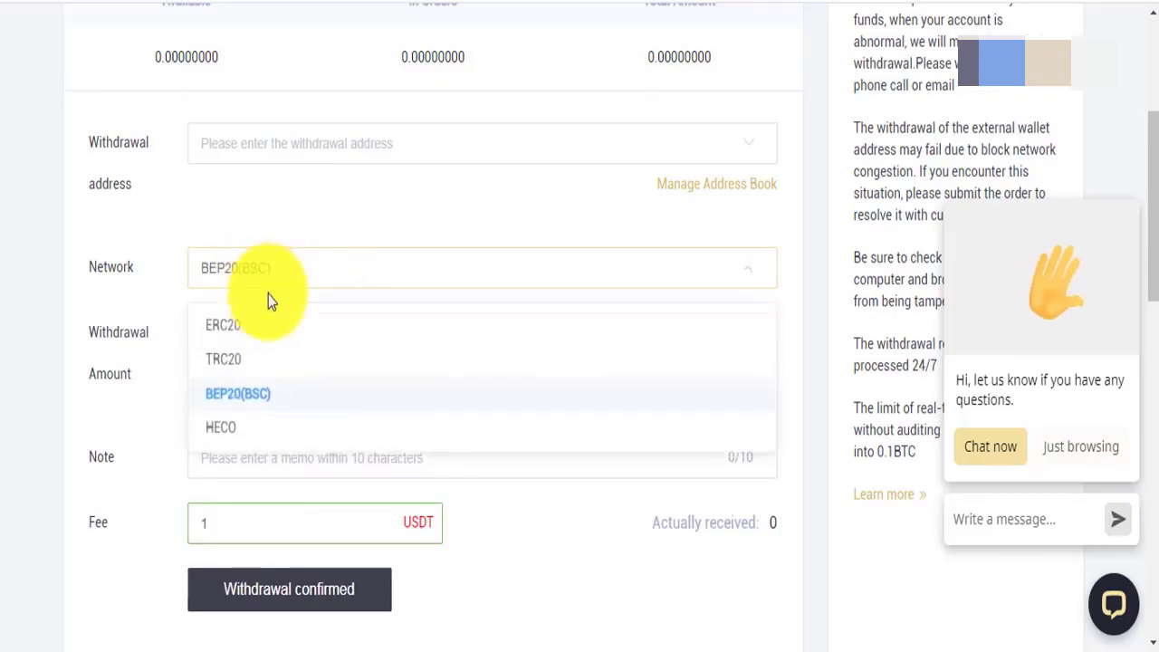
click(238, 363)
scroll(303, 452, down, 1)
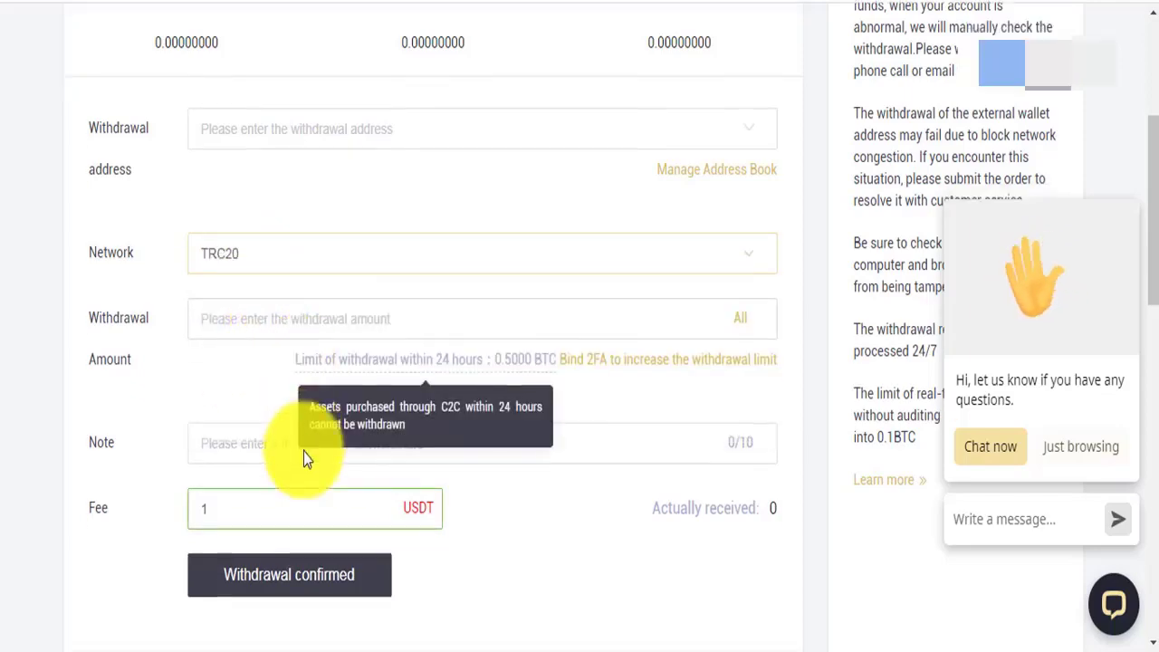
scroll(304, 452, down, 1)
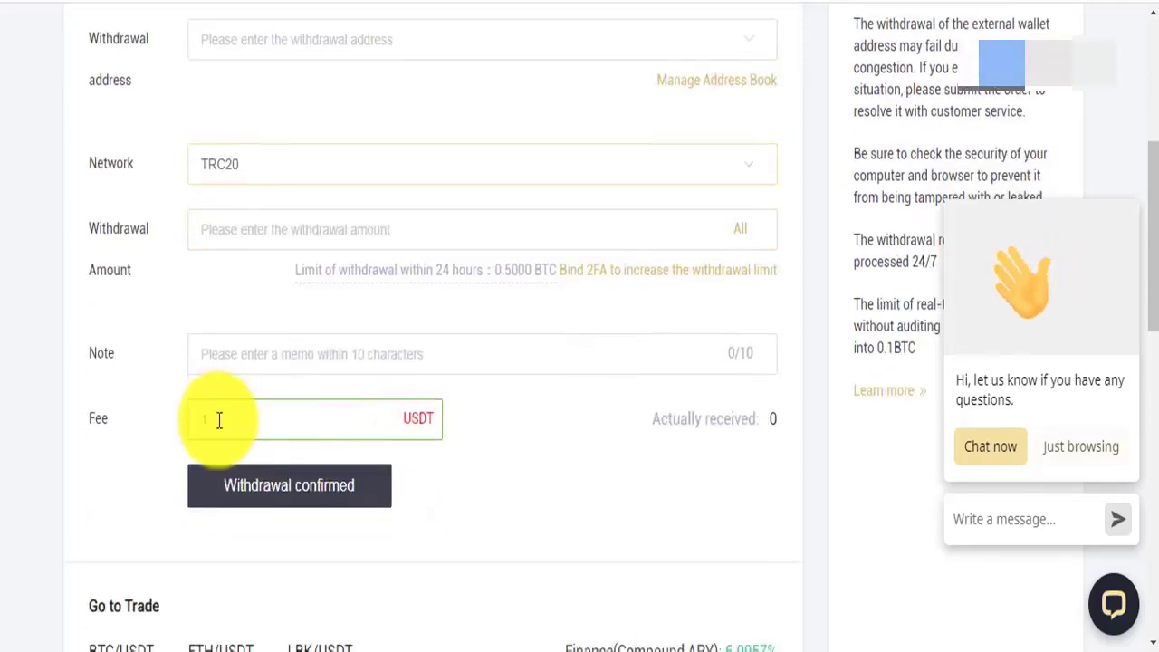
scroll(262, 417, up, 2)
Step: Set the withdrawal network to ERC20, dismiss the chat prompt and check the network's fee
click(264, 373)
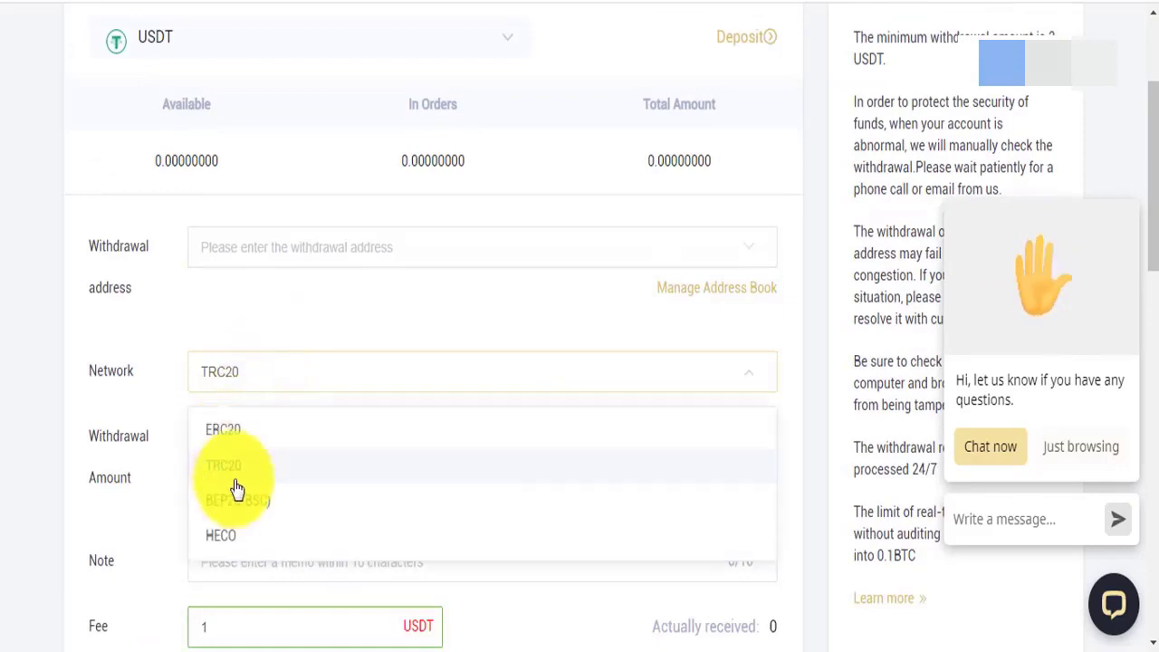
click(238, 430)
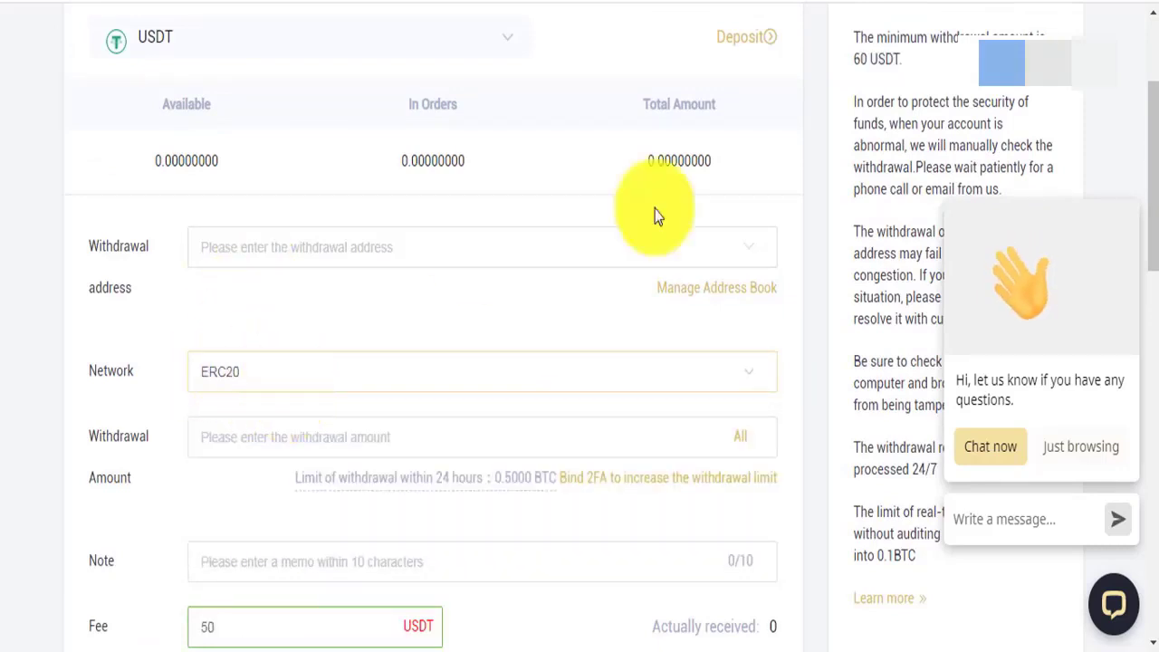
click(1130, 183)
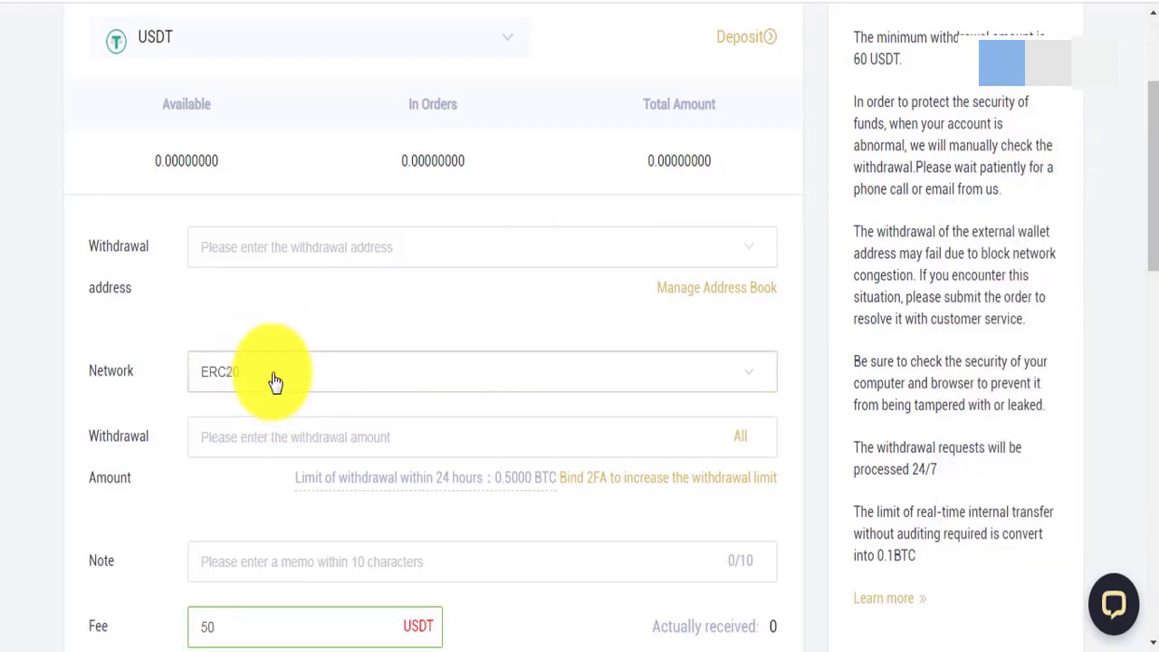
scroll(277, 381, down, 1)
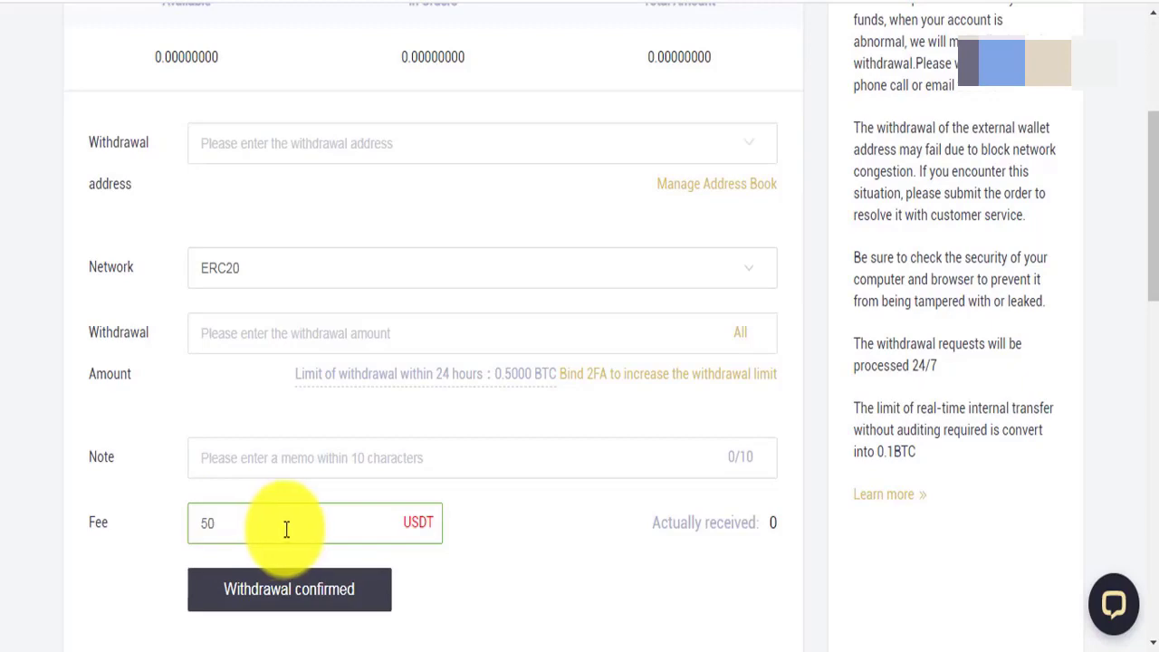
Step: Paste the copied wallet address as the ERC20 withdrawal address, and open the form for adding an address without saving one
scroll(287, 530, up, 2)
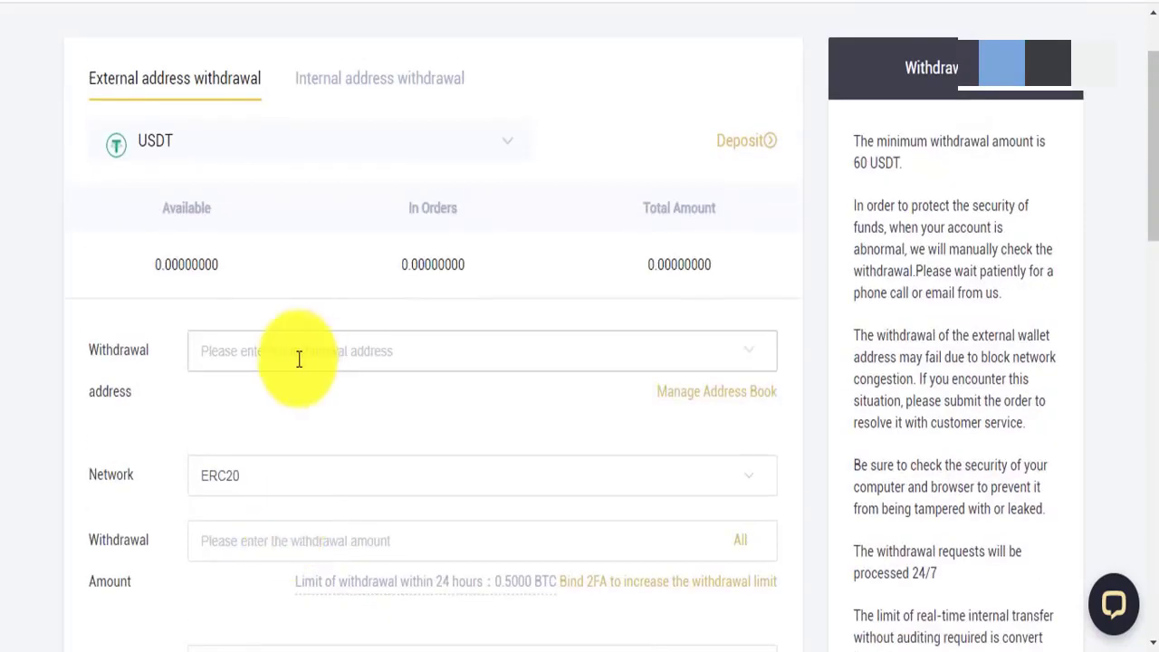
scroll(286, 357, down, 1)
click(281, 250)
click(477, 326)
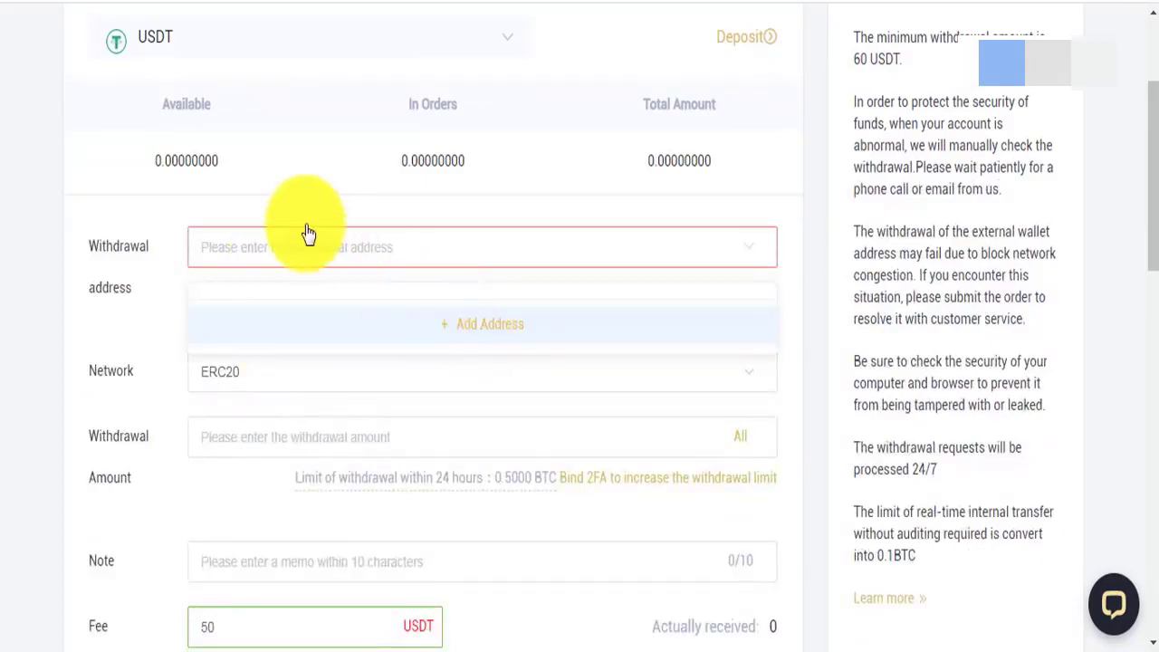
click(217, 276)
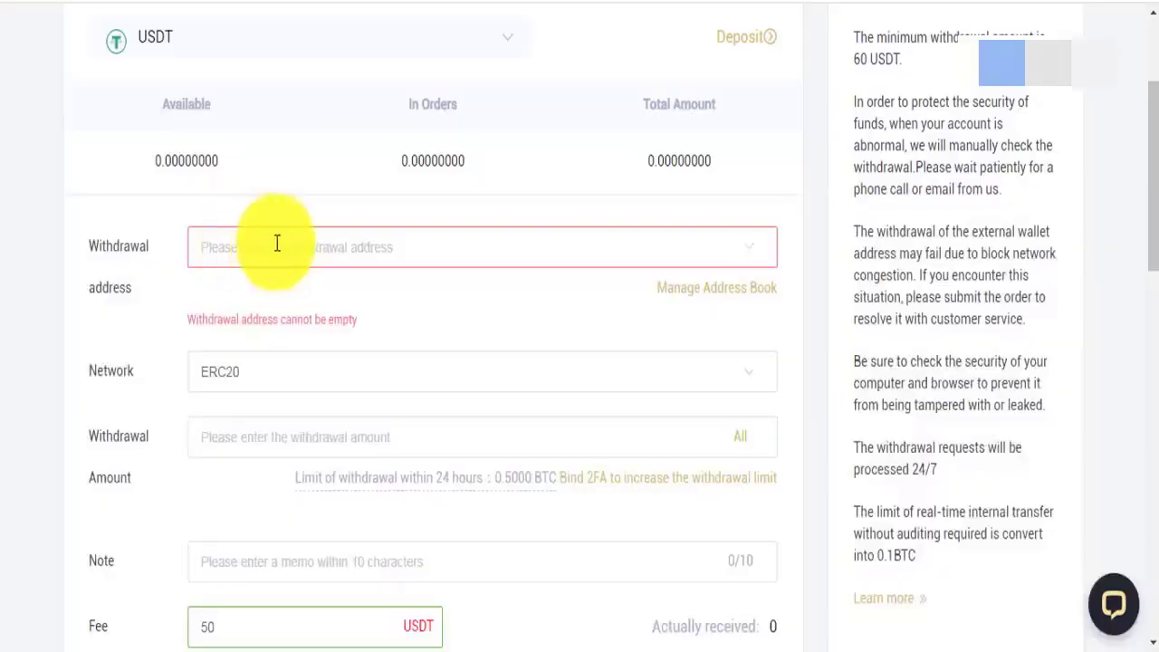
click(326, 246)
right_click(324, 246)
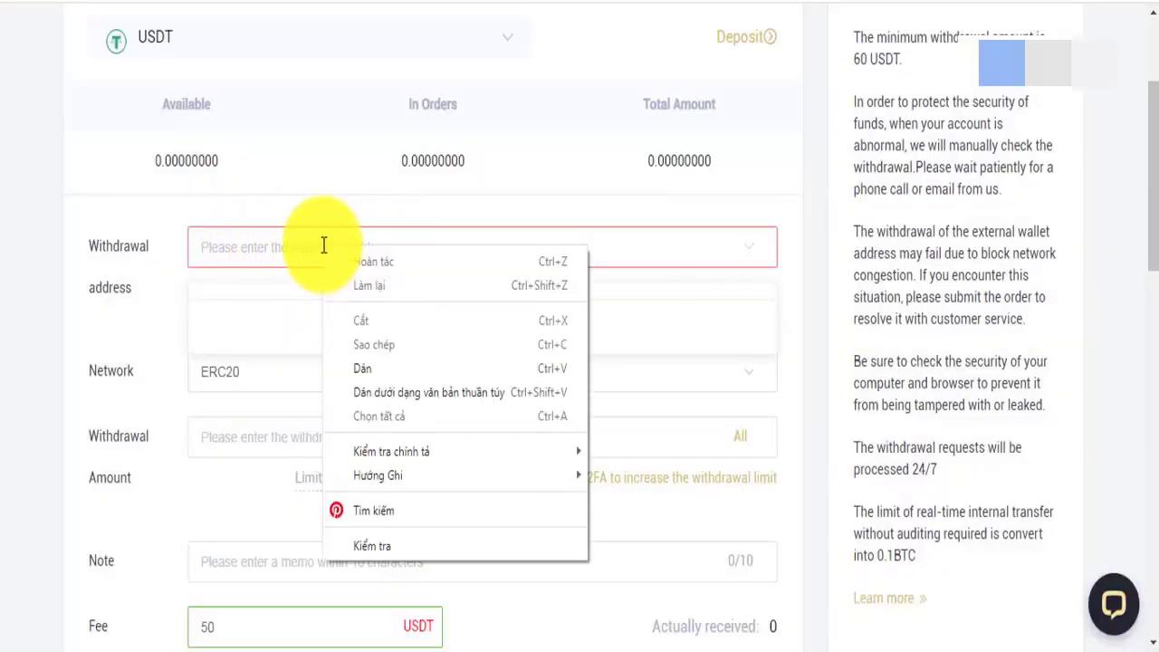
click(363, 368)
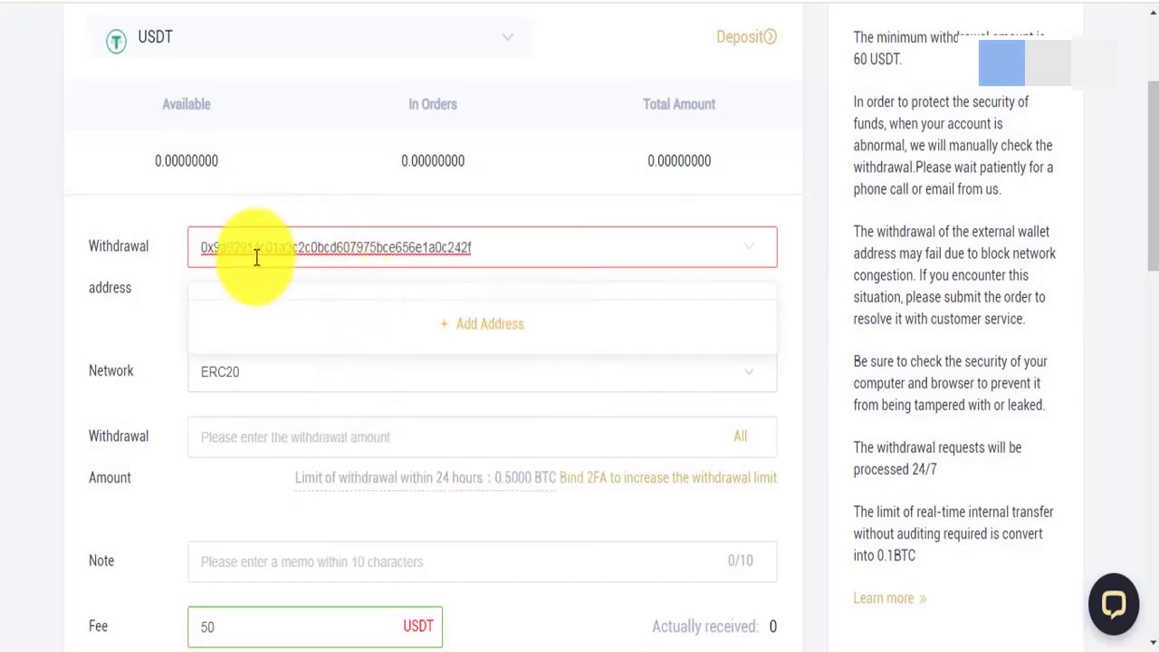
click(481, 332)
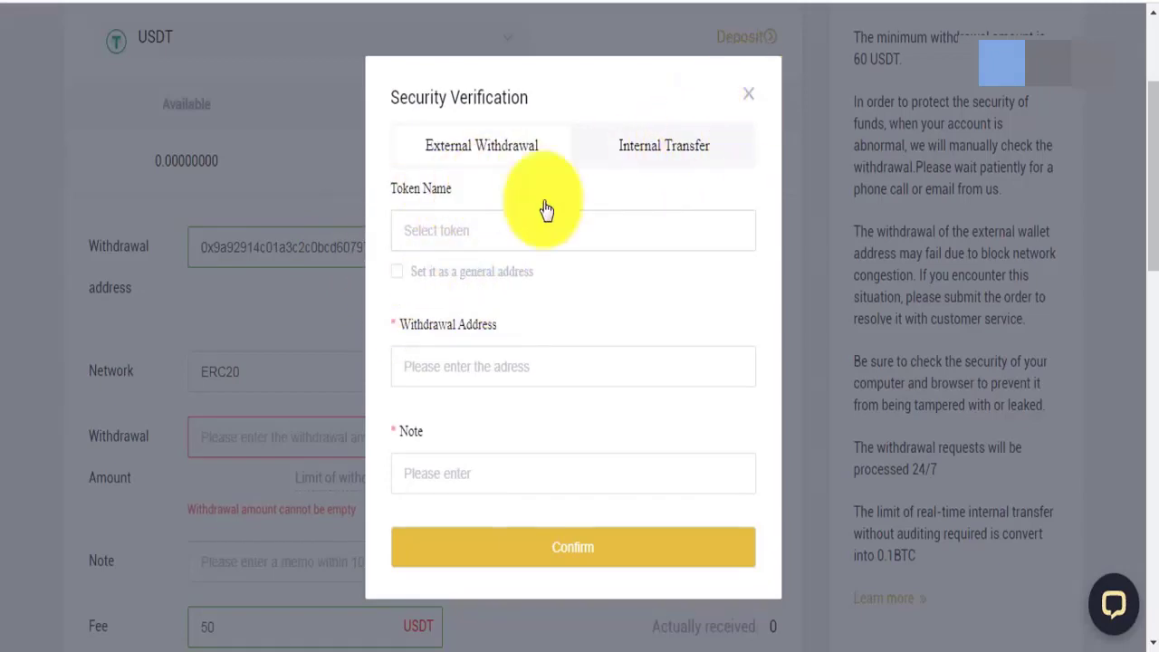
click(268, 253)
Step: Enter a withdrawal amount of 100 USDT for the ERC20 network
scroll(409, 357, down, 2)
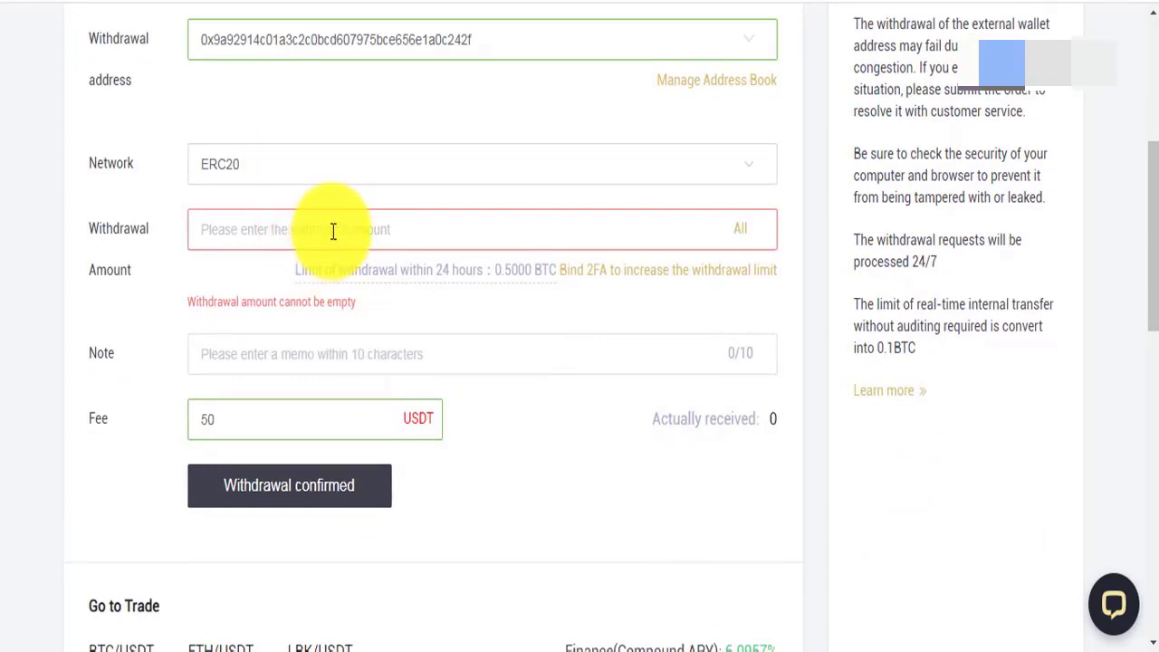
click(334, 231)
text(1)
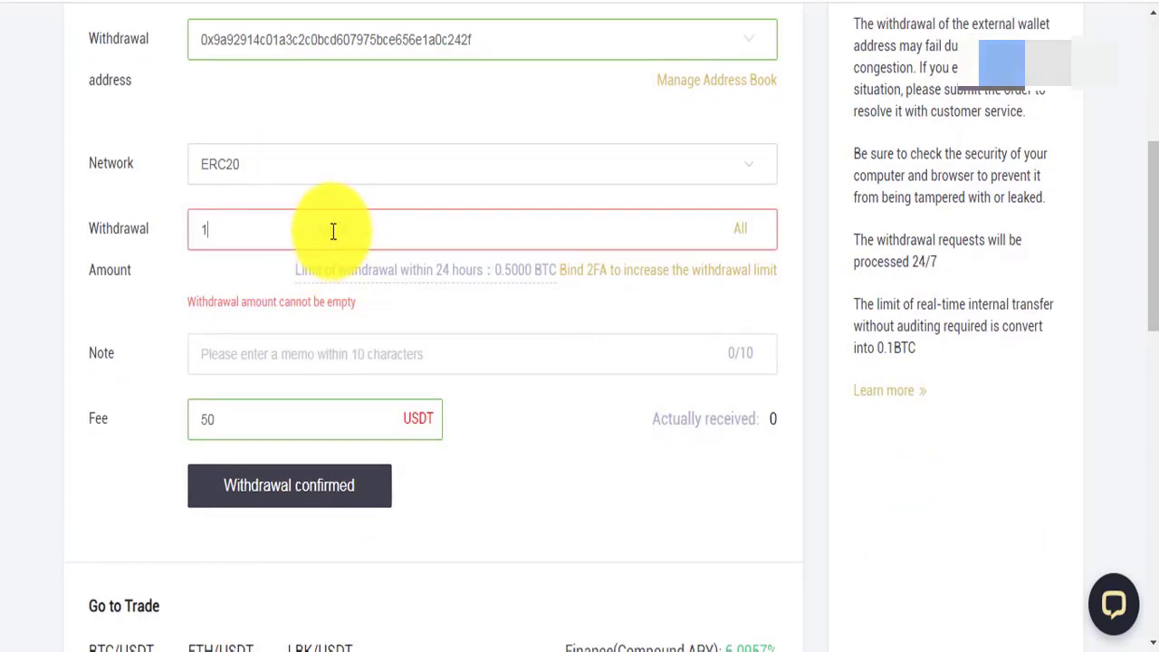
text(00)
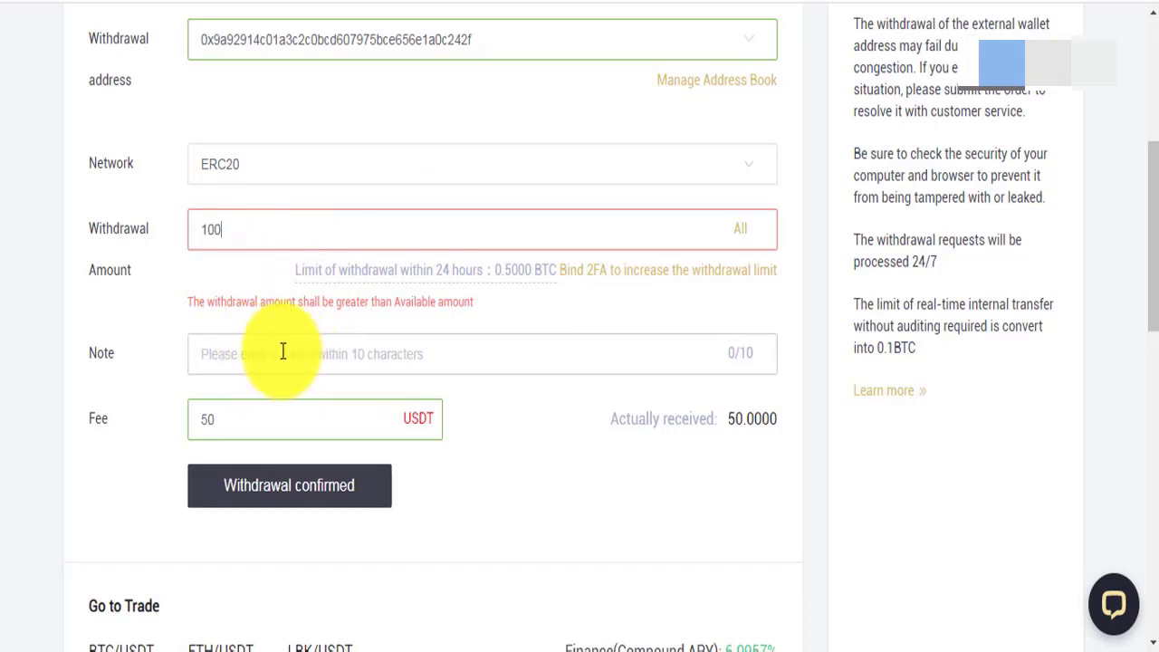
Step: Switch the withdrawal network to TRC20 and enter a withdrawal amount of 100 USDT
scroll(282, 351, up, 1)
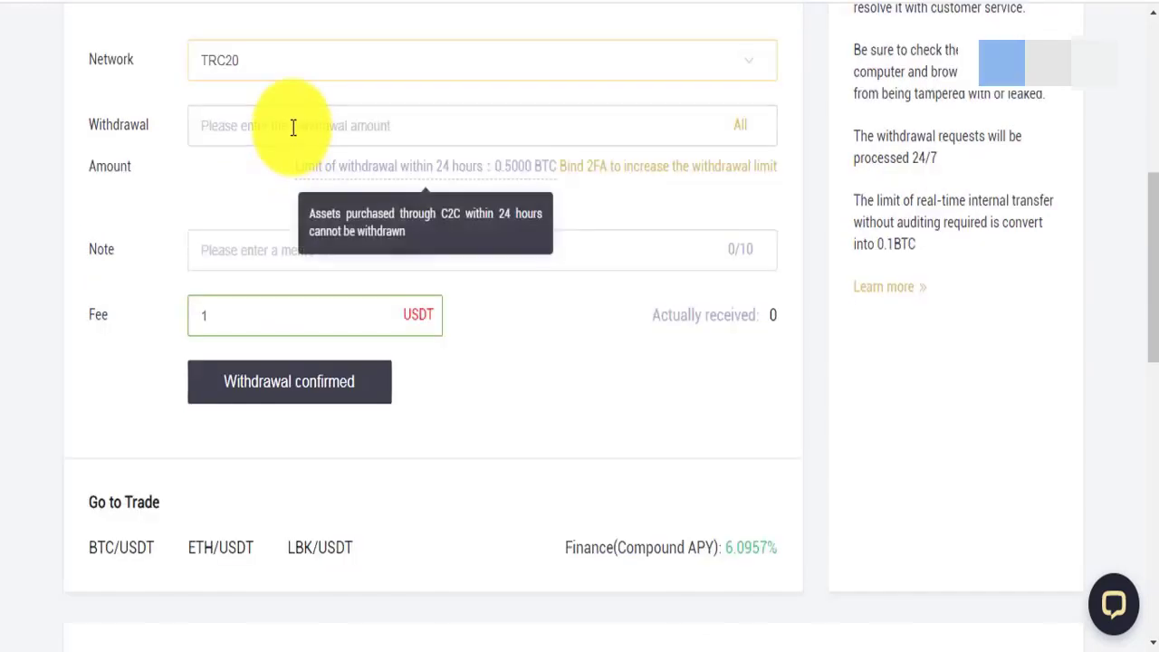
click(292, 127)
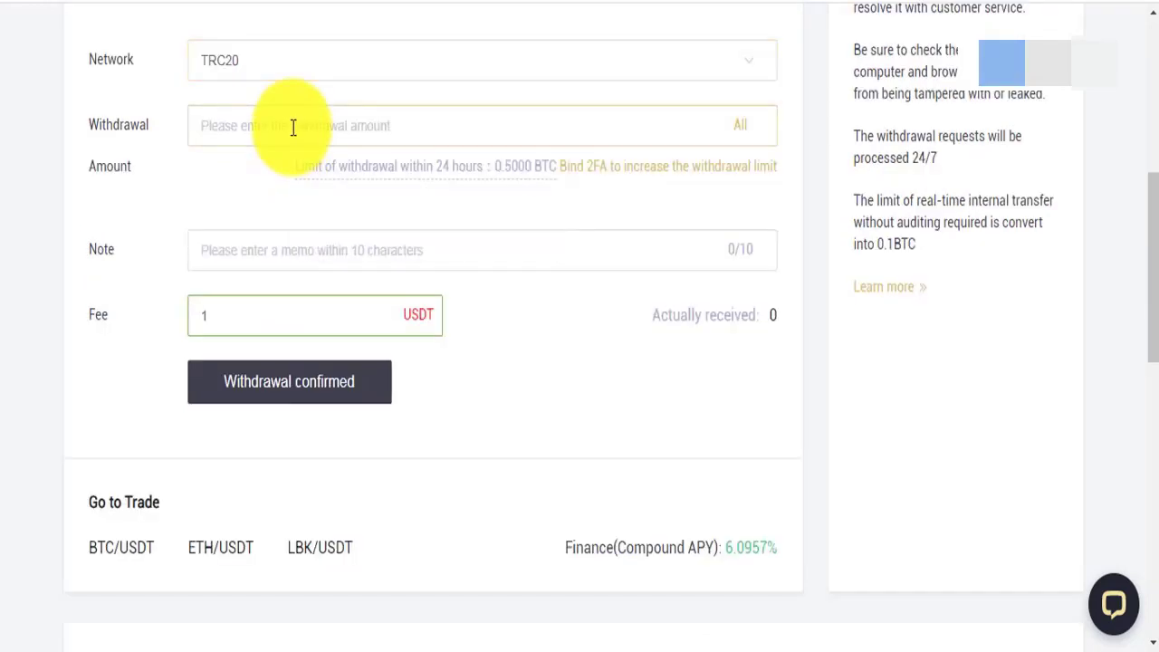
text(11)
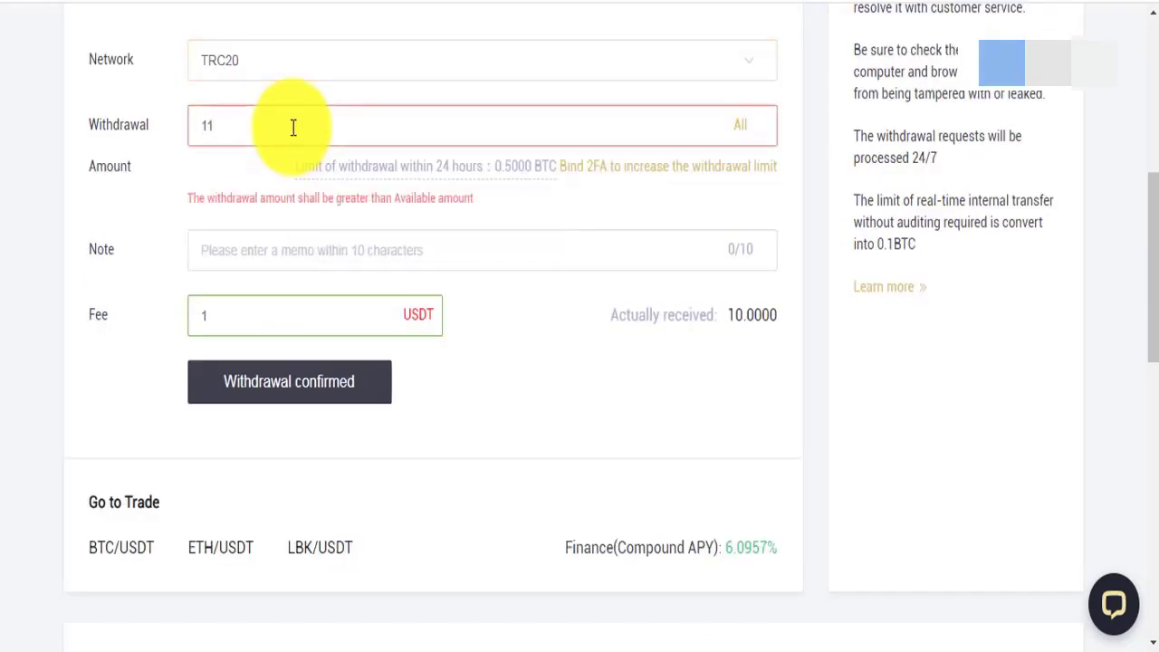
key(BackSpace)
text(00)
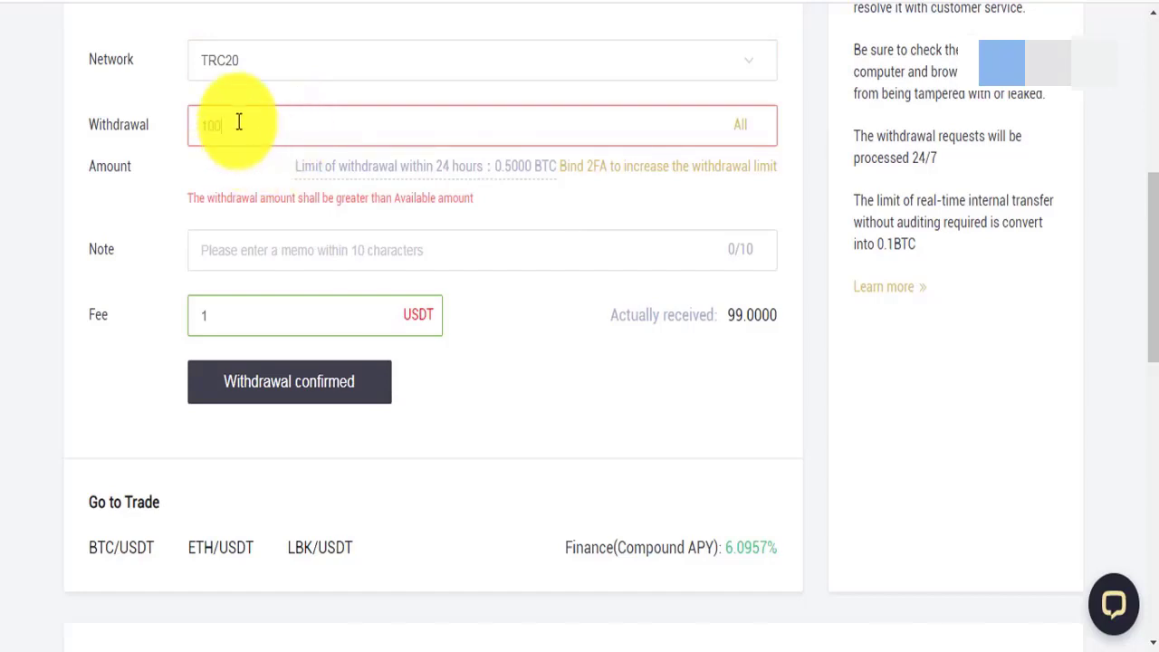
Step: Set the TRC20 withdrawal amount to 1 USDT and review the form from the address field to the withdrawal record
key(BackSpace)
key(BackSpace)
key(BackSpace)
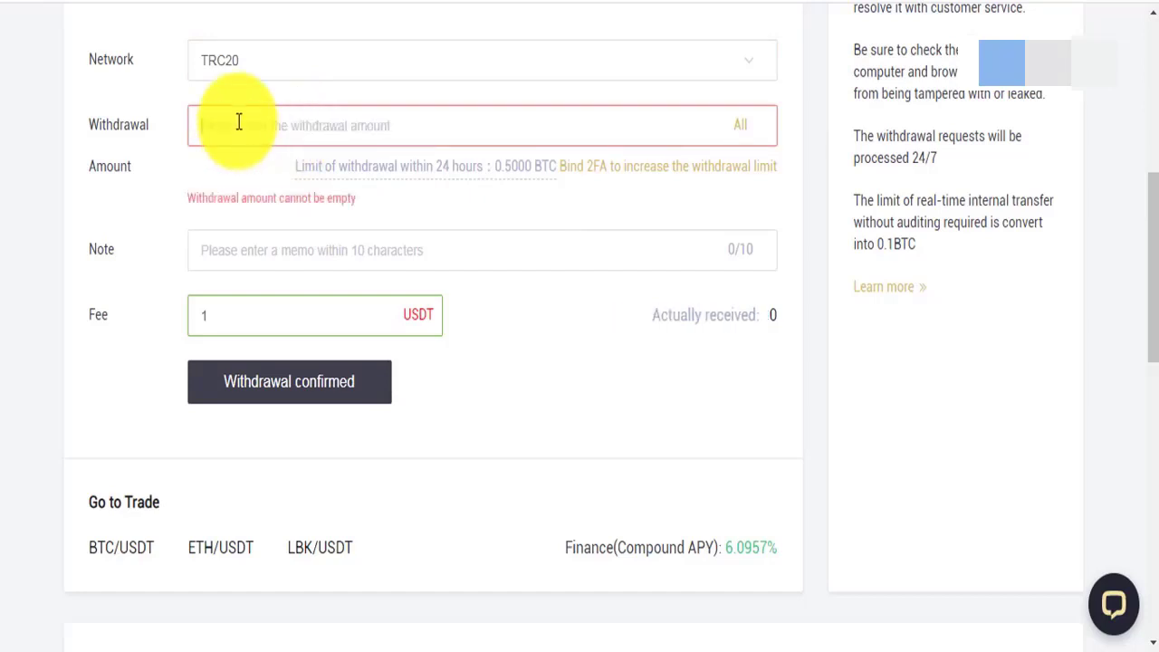
text(1)
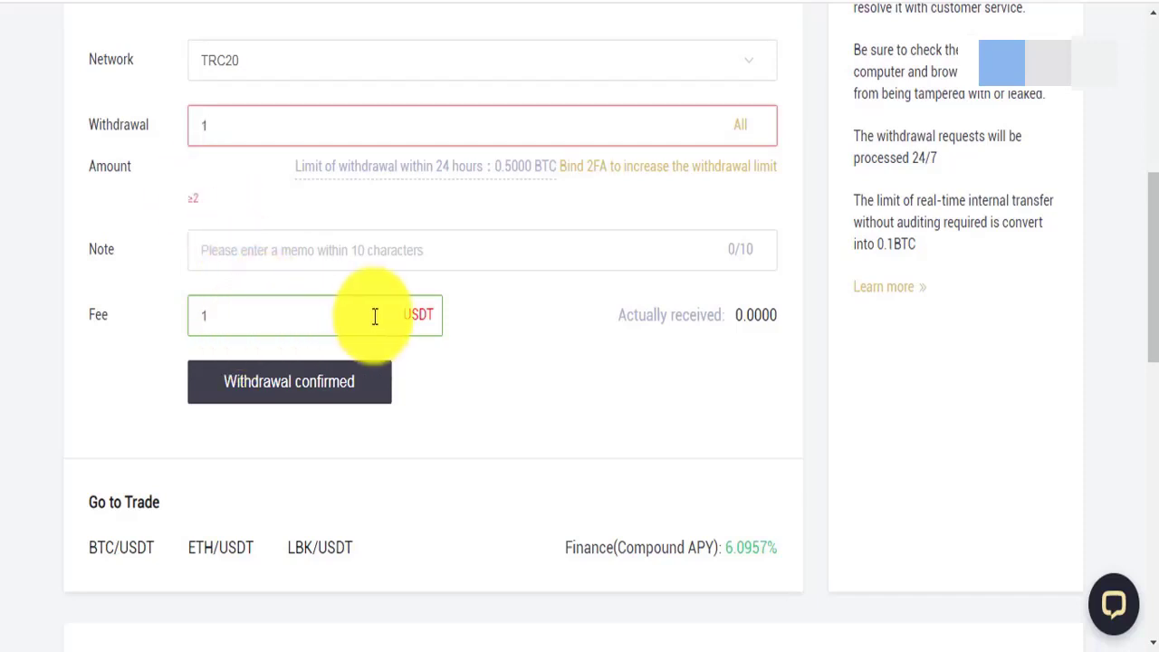
scroll(374, 317, up, 3)
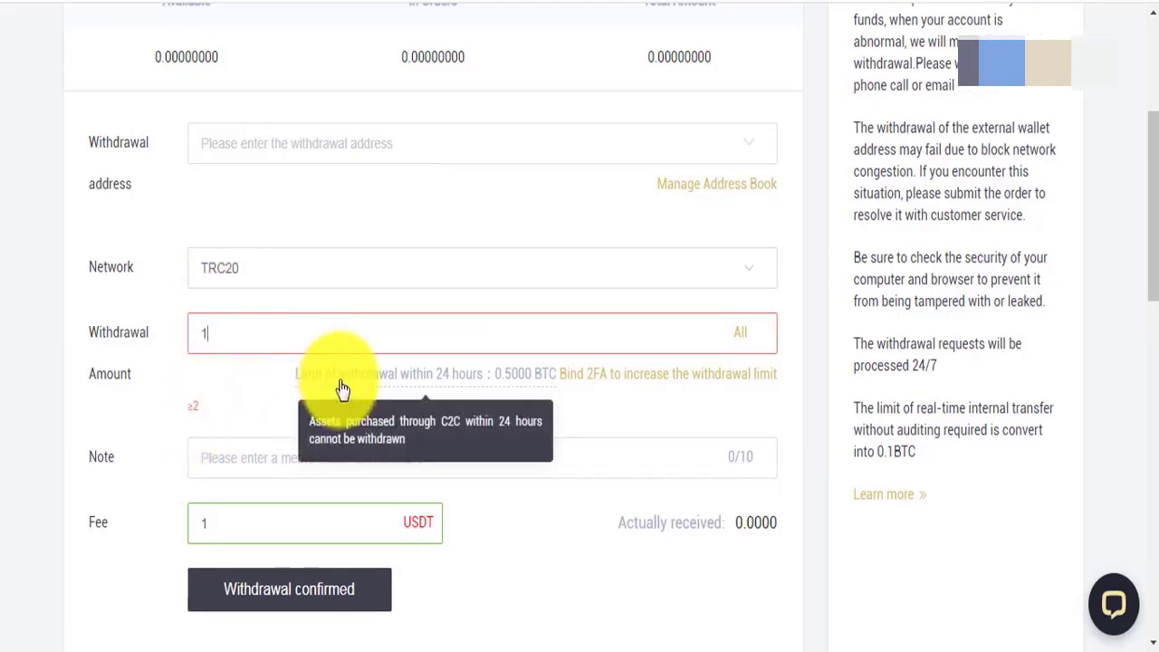
click(256, 148)
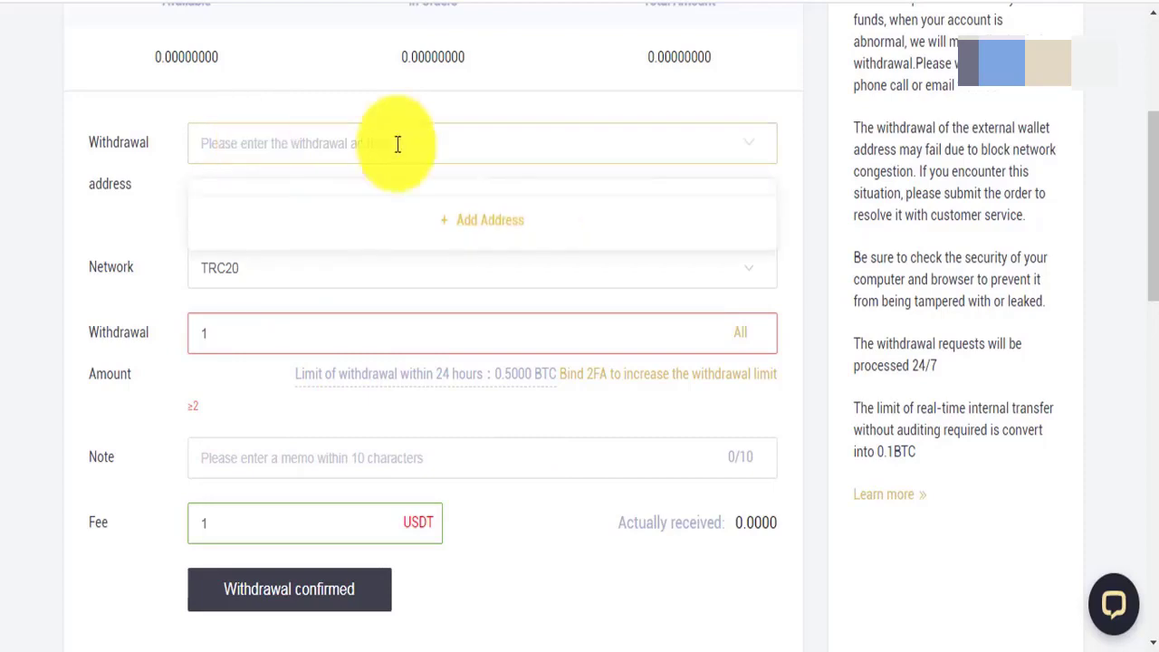
scroll(498, 278, down, 3)
scroll(494, 274, down, 4)
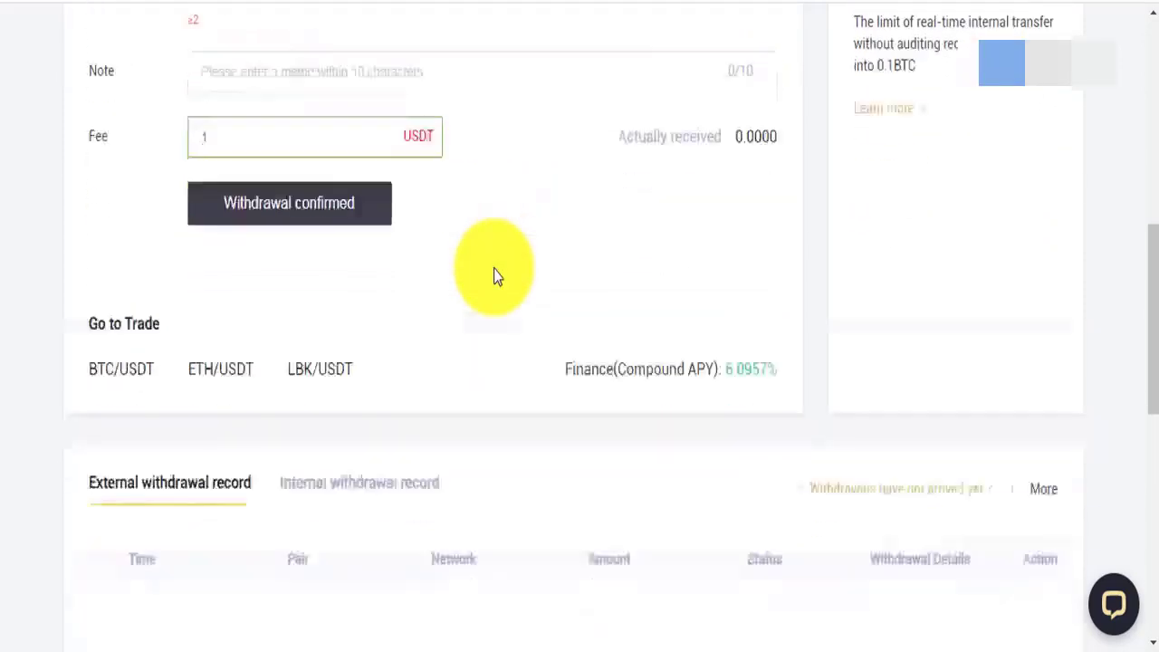
scroll(494, 275, up, 8)
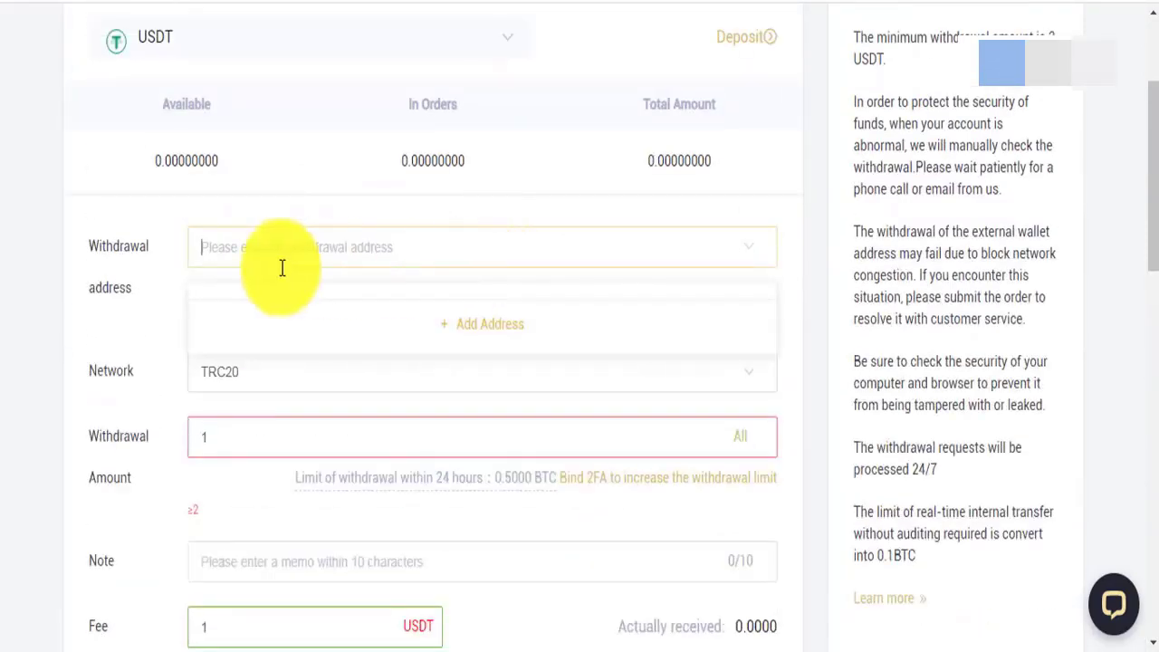
Step: Switch to ERC20 to check its fee and minimum withdrawal amount, and select TRC20 as the withdrawal network
click(222, 382)
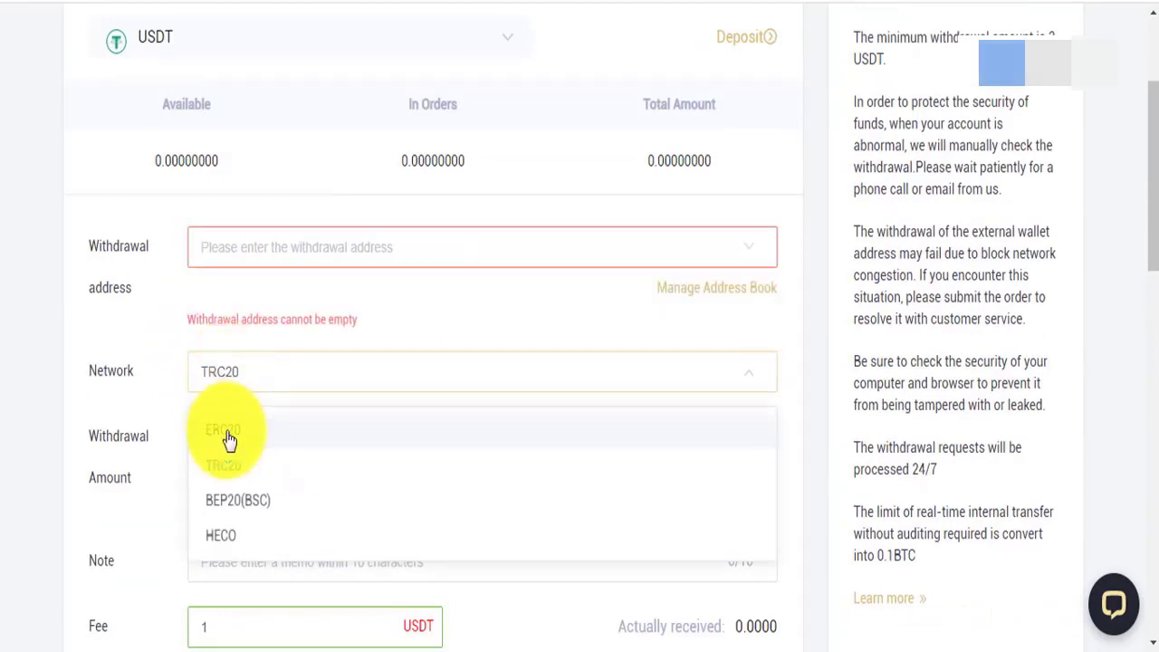
click(233, 439)
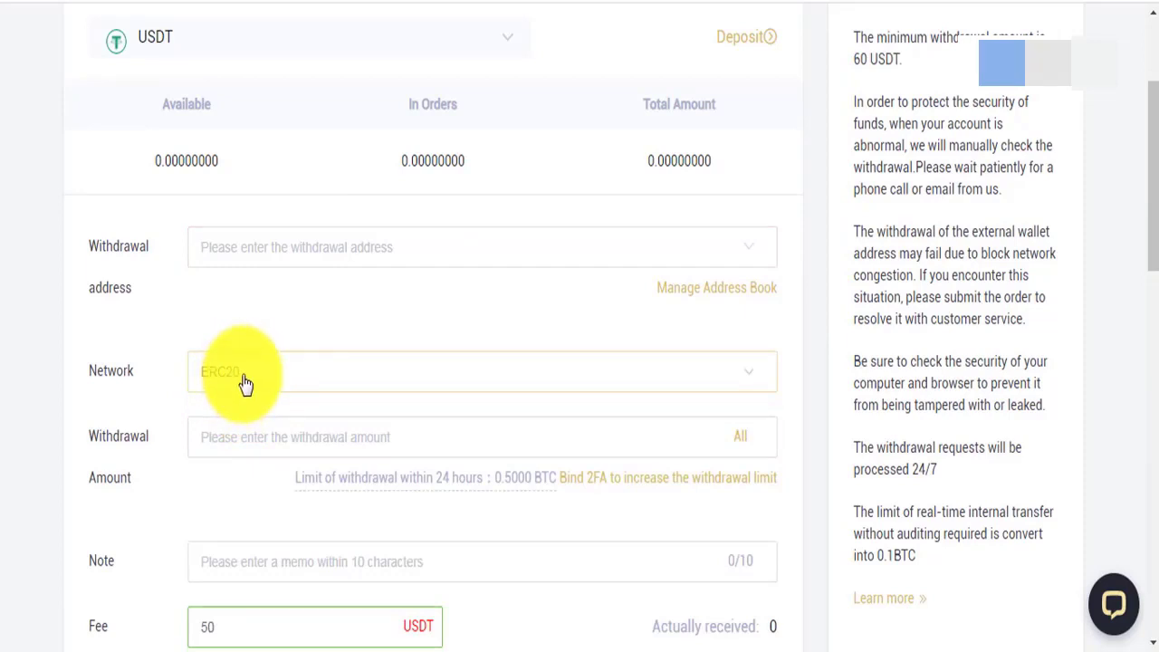
click(245, 383)
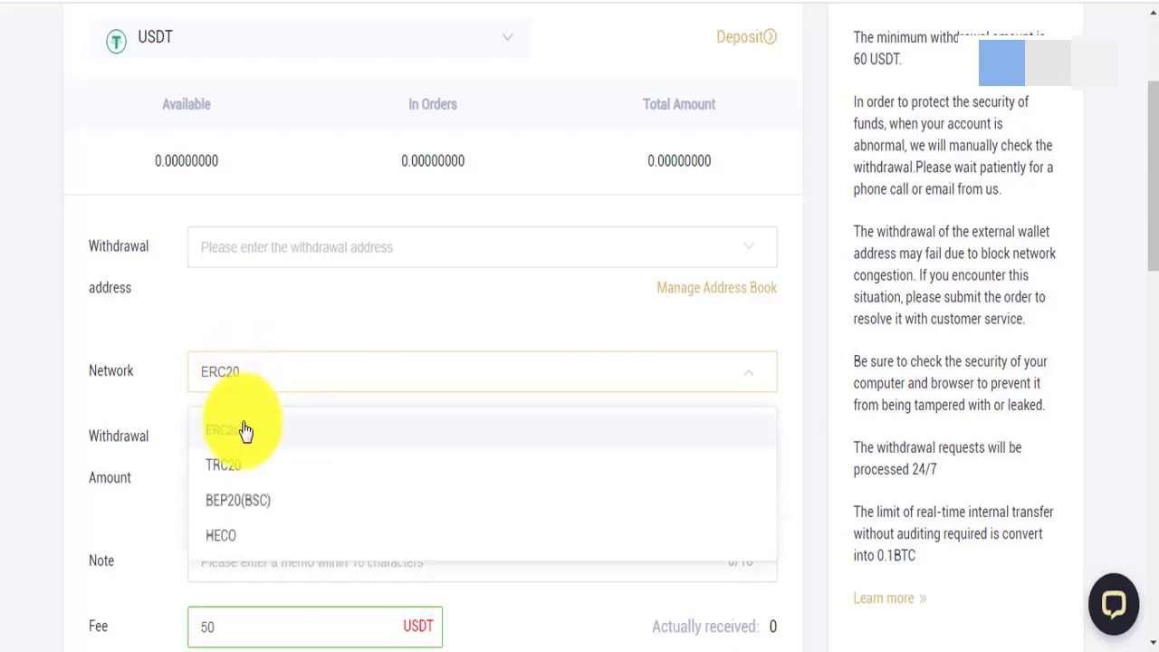
click(242, 469)
scroll(318, 319, up, 3)
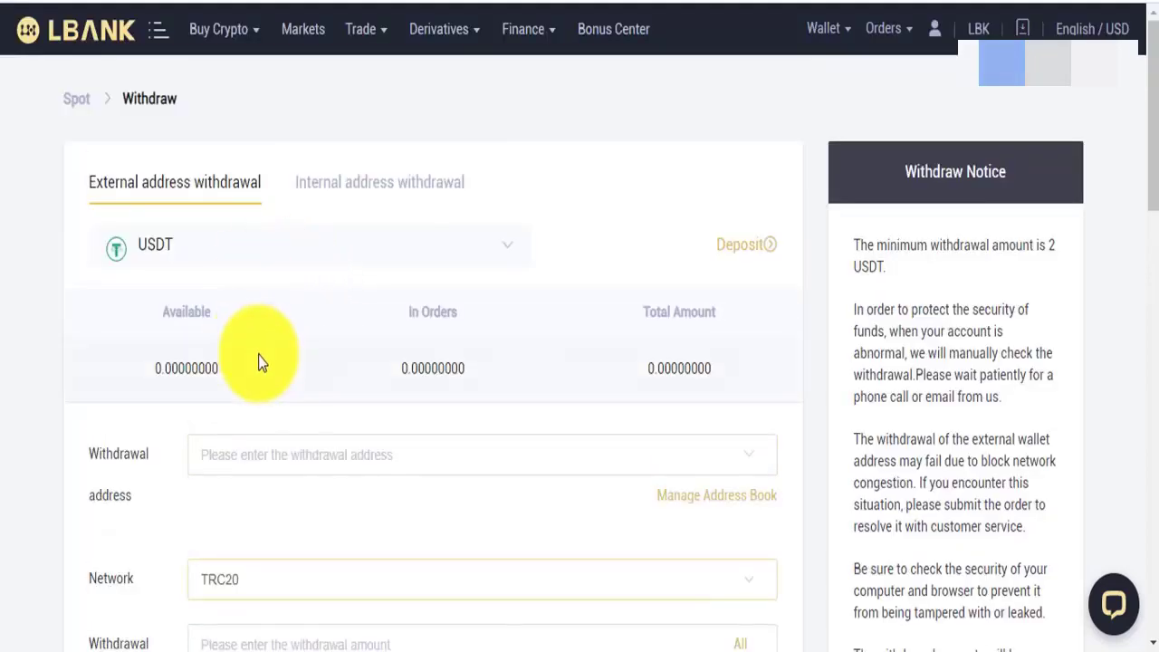
Step: Paste the copied address as the withdrawal address on the TRC20 USDT withdrawal form
scroll(258, 355, down, 3)
scroll(295, 363, up, 2)
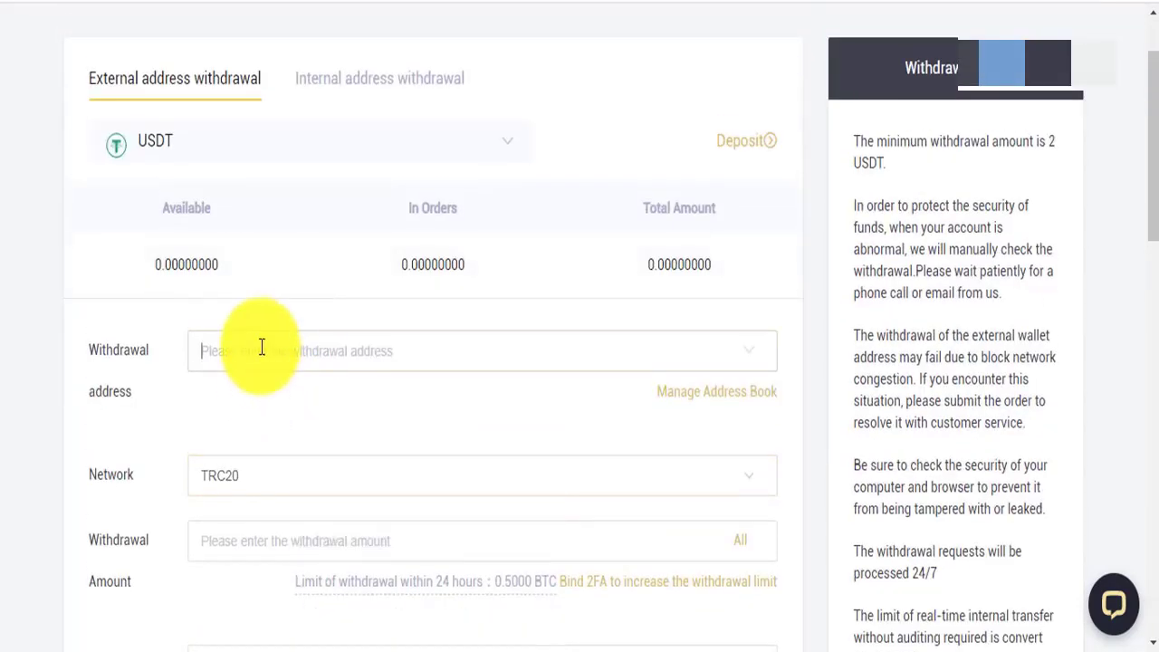
click(260, 346)
key(ctrl+v)
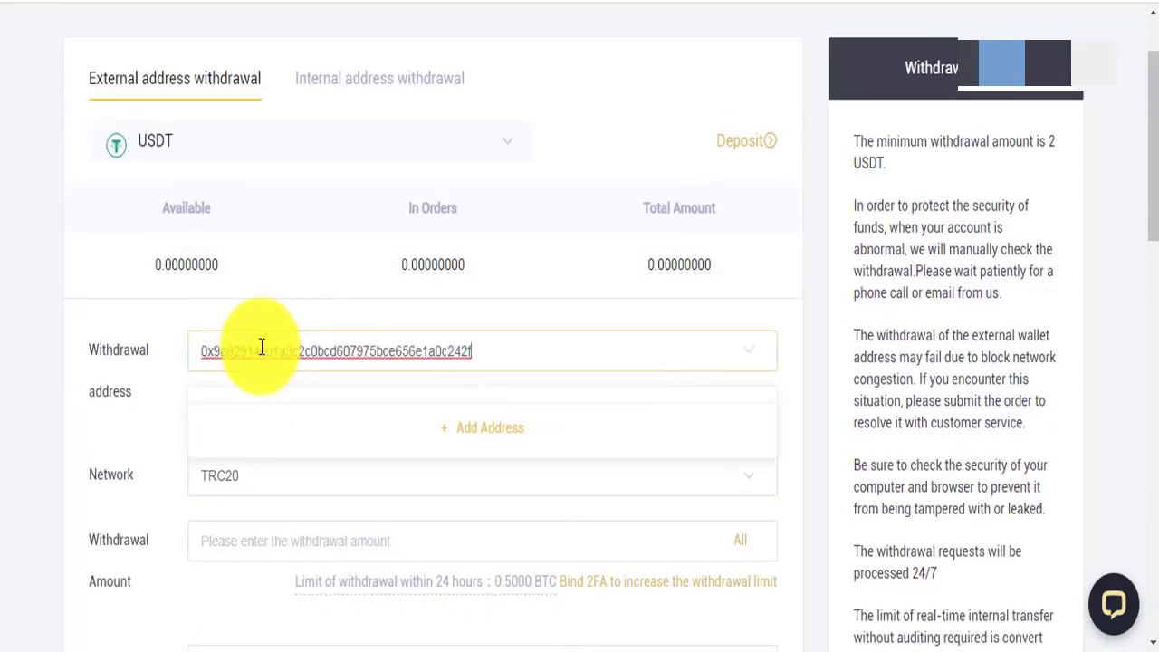
Step: Go to the USDT deposit page, agree to the deposit notice and copy the ERC20 deposit address
click(755, 145)
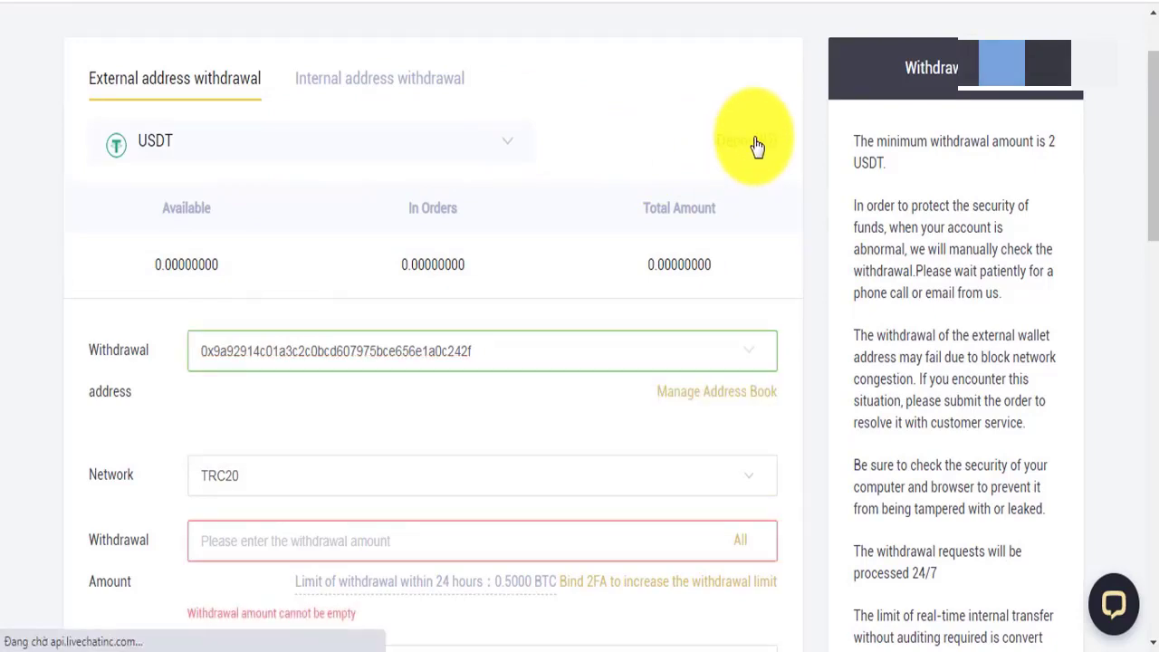
click(756, 146)
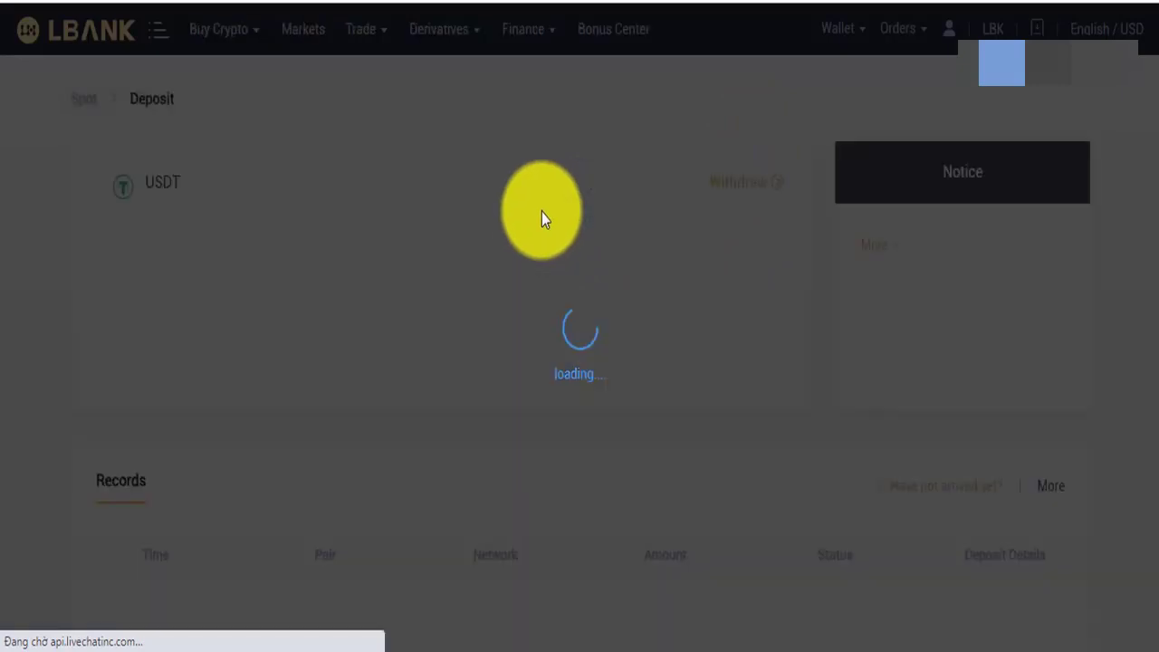
scroll(533, 324, down, 3)
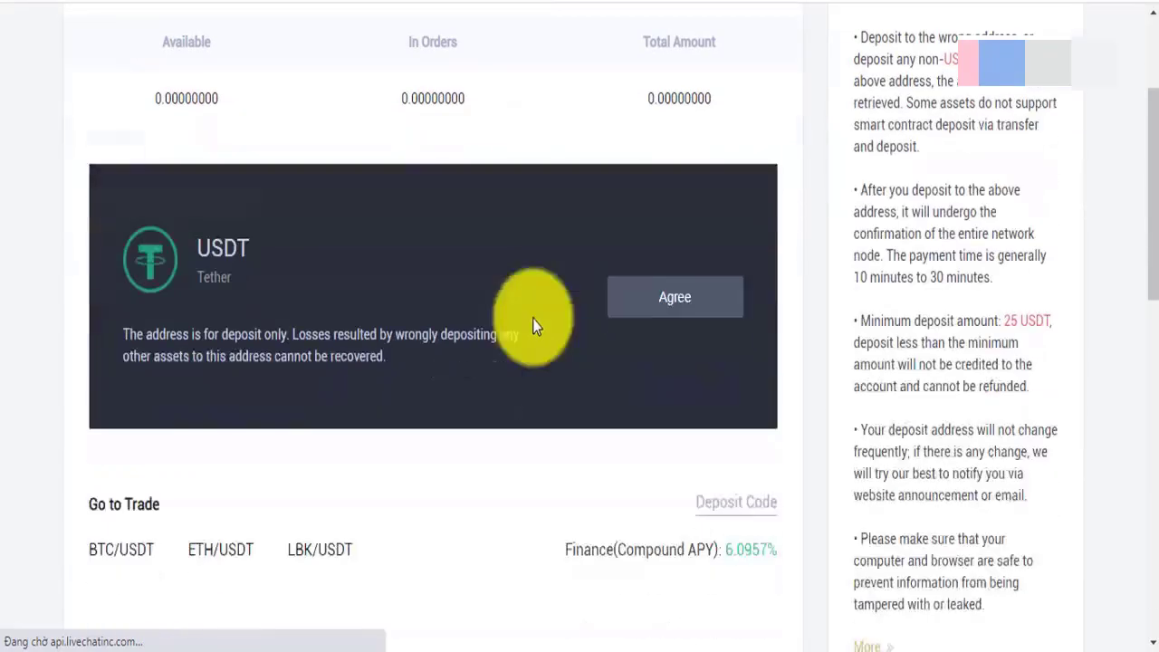
click(664, 306)
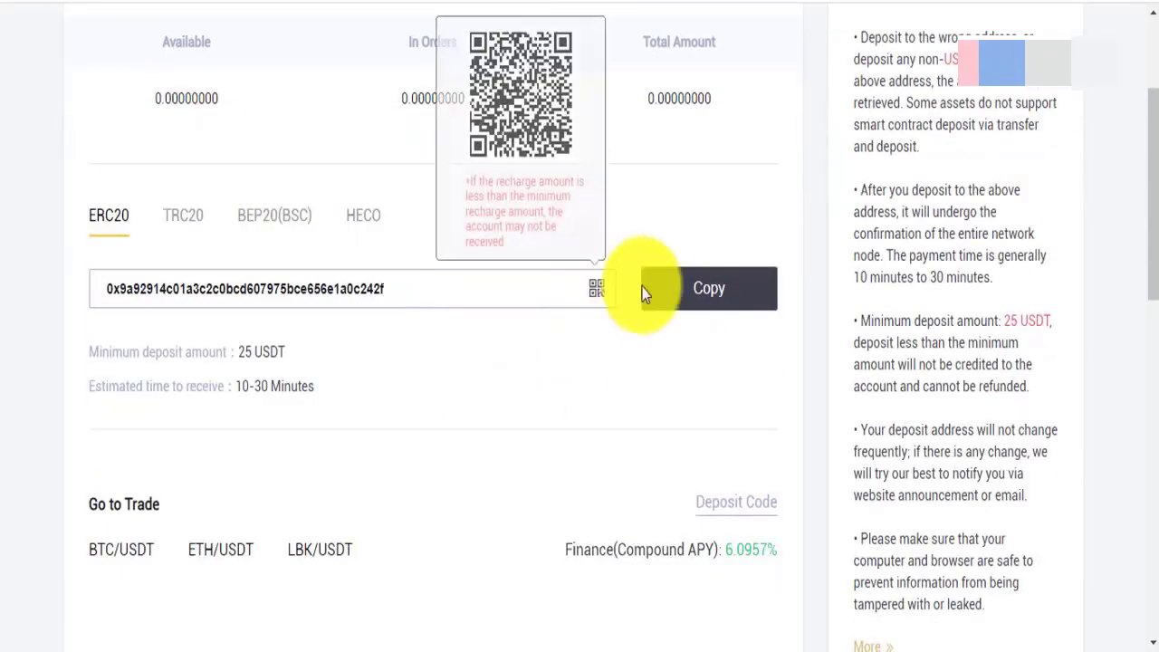
click(693, 294)
scroll(737, 181, up, 3)
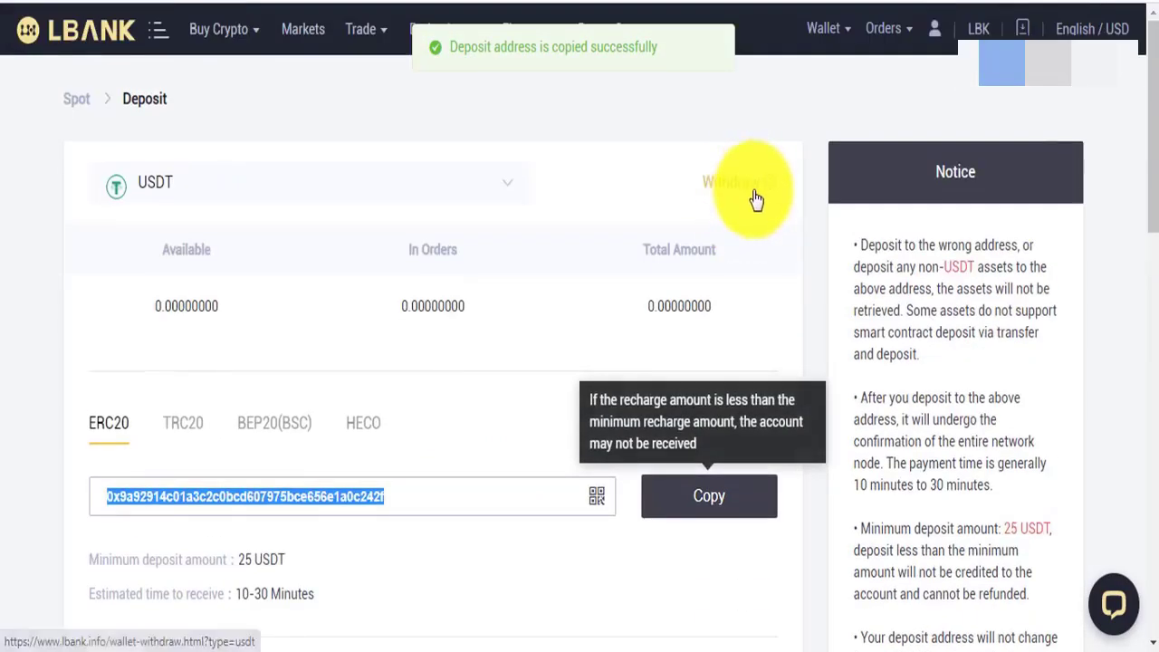
Step: Return to the USDT withdrawal page and select TRC20 as the withdrawal network
click(735, 190)
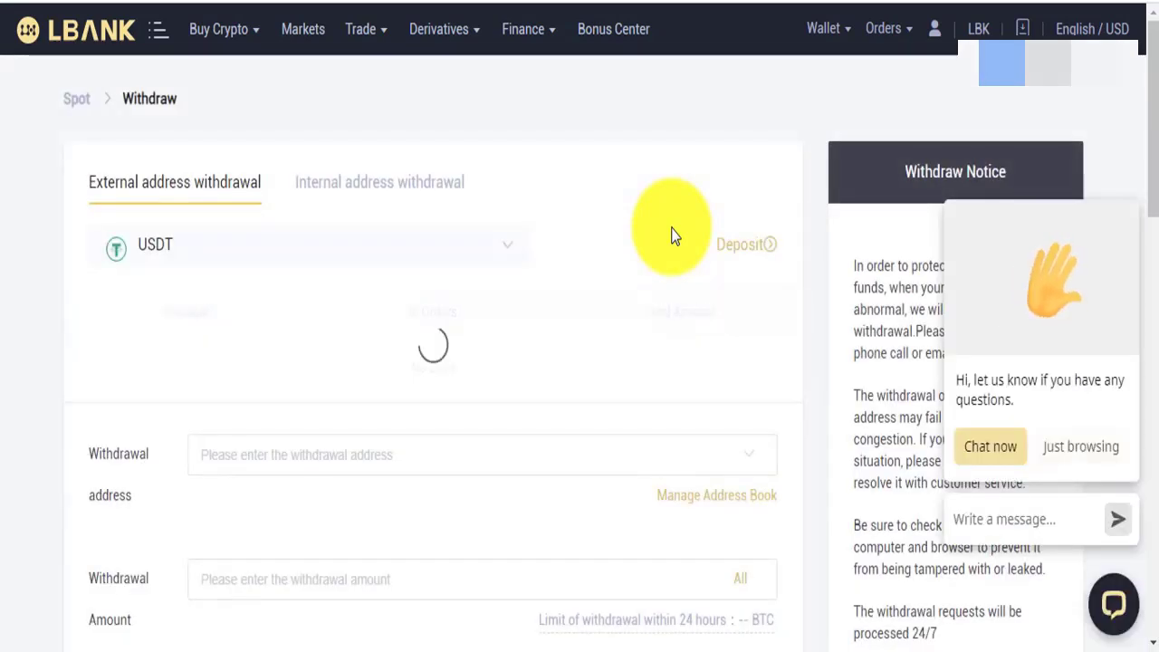
scroll(672, 235, down, 5)
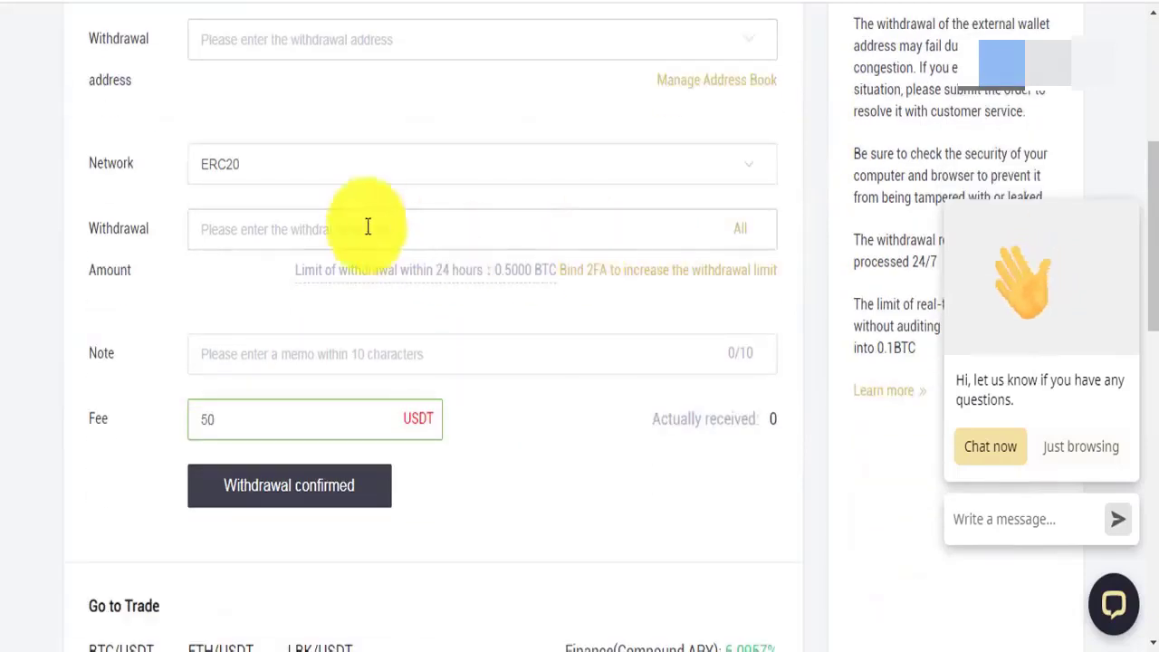
click(225, 181)
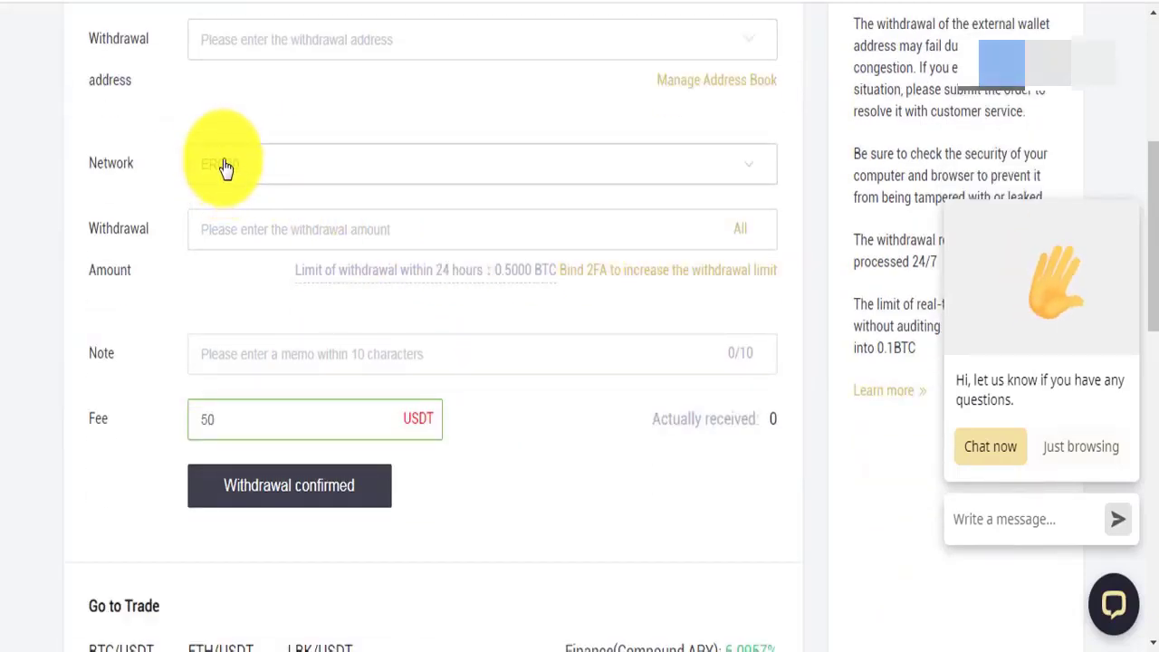
click(227, 181)
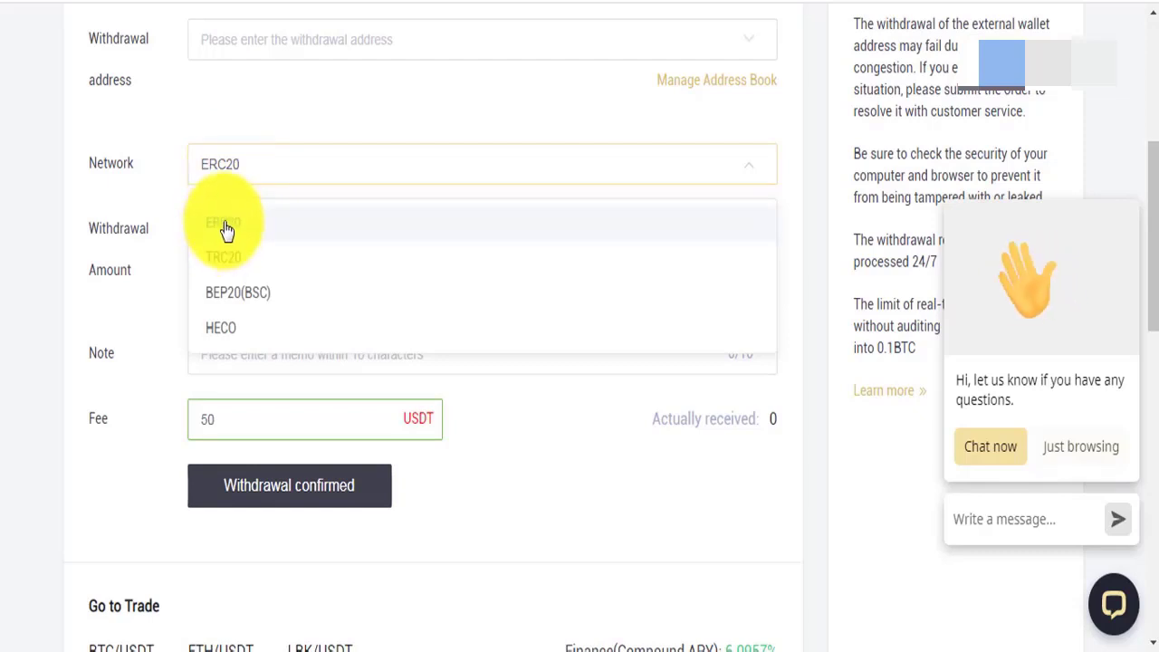
click(238, 261)
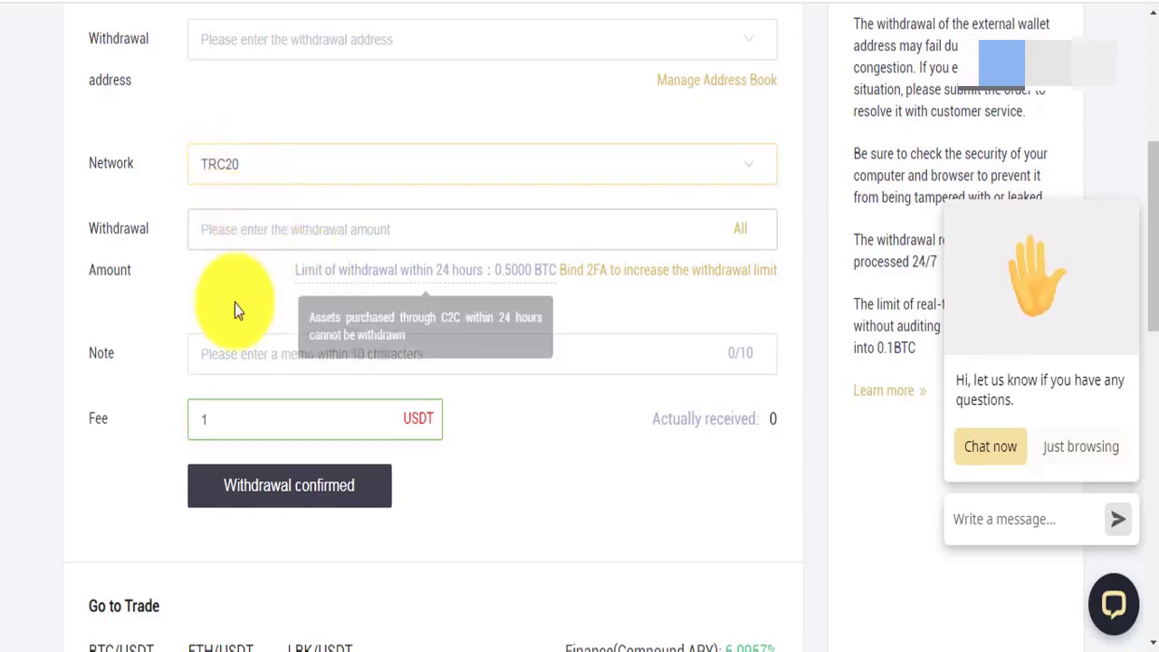
Step: Paste the copied address as the withdrawal address and enter a withdrawal amount of 11 USDT
click(256, 41)
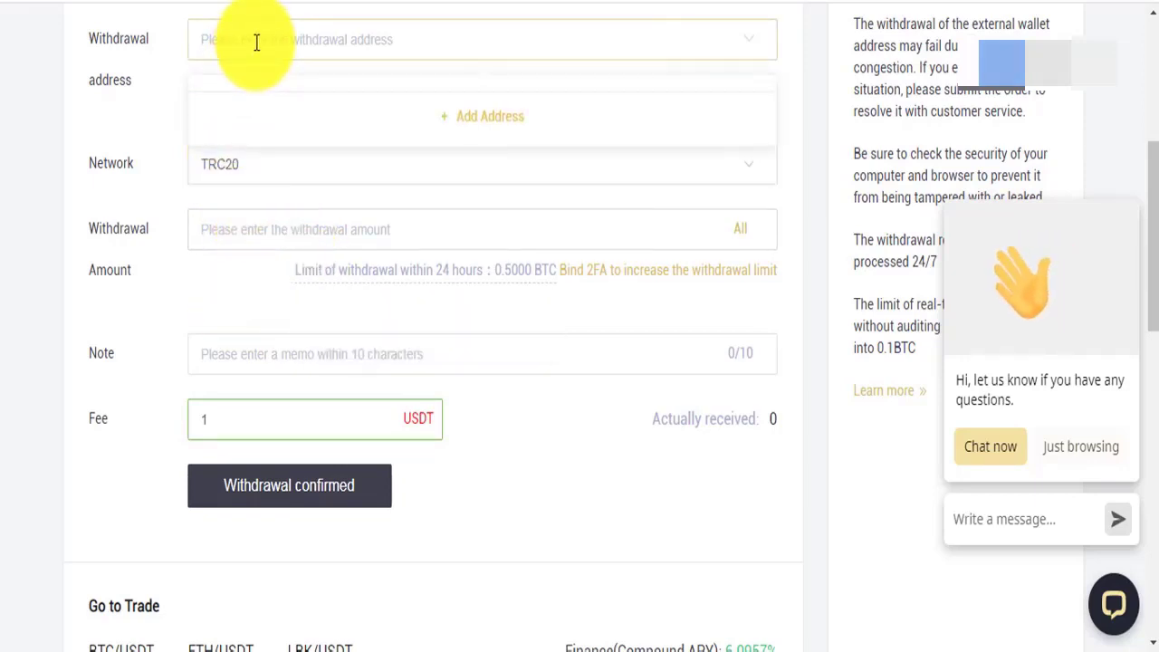
key(ctrl+v)
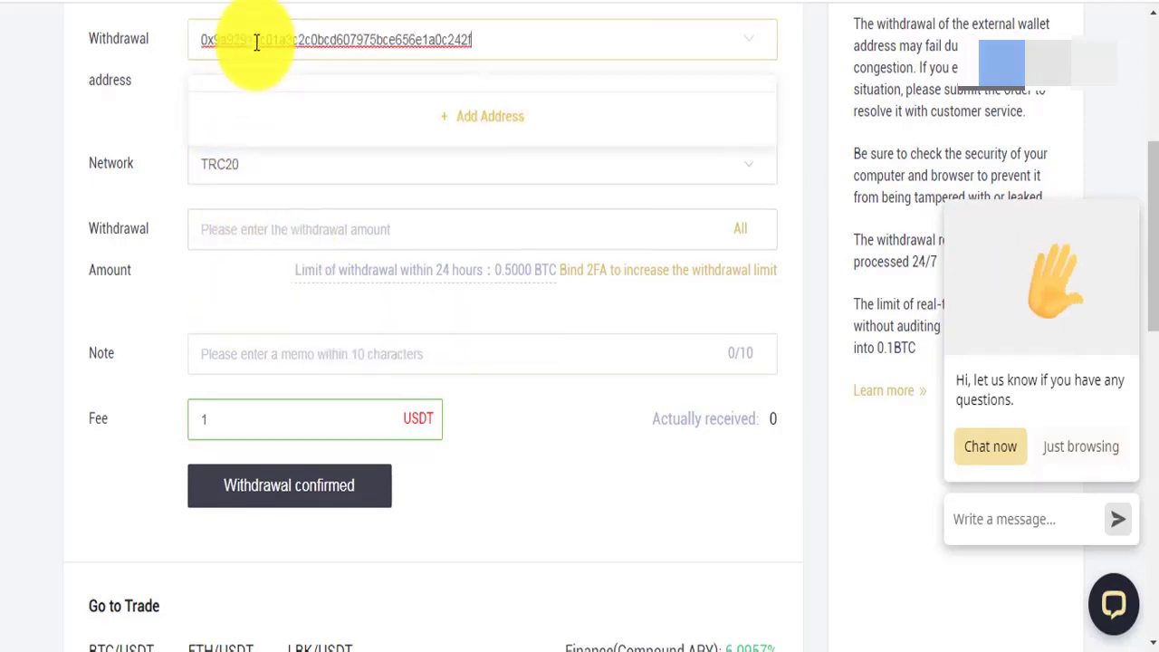
click(257, 228)
text(11)
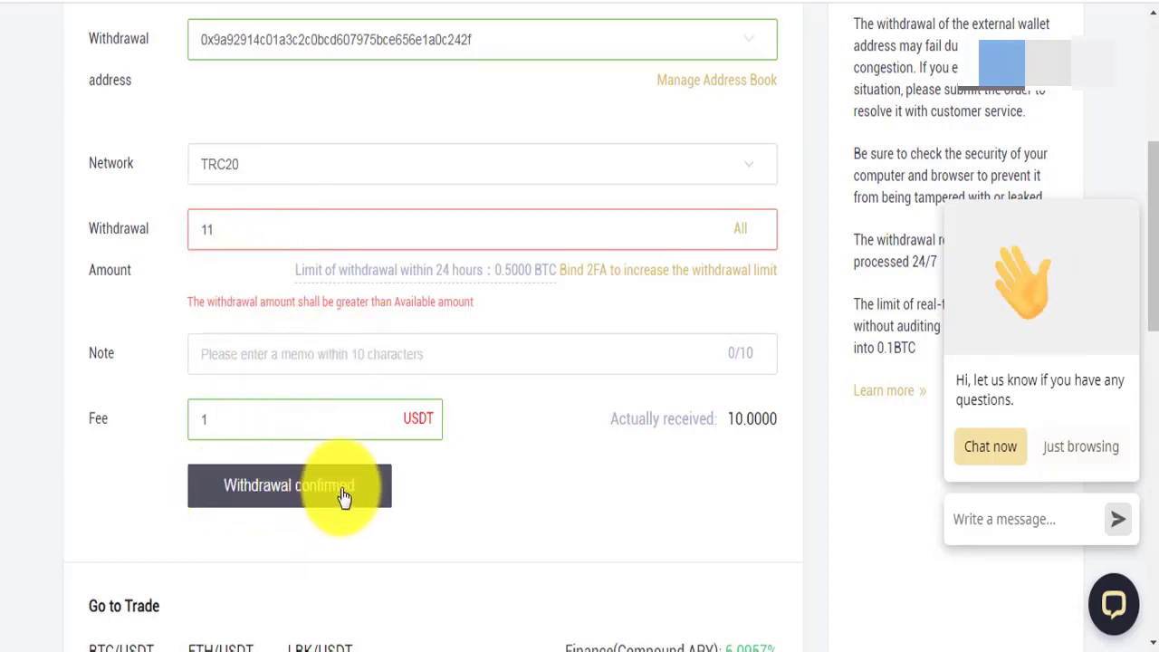
Step: Review the filled-in TRC20 withdrawal form, from the account balances to the fee and received amount
scroll(590, 432, up, 5)
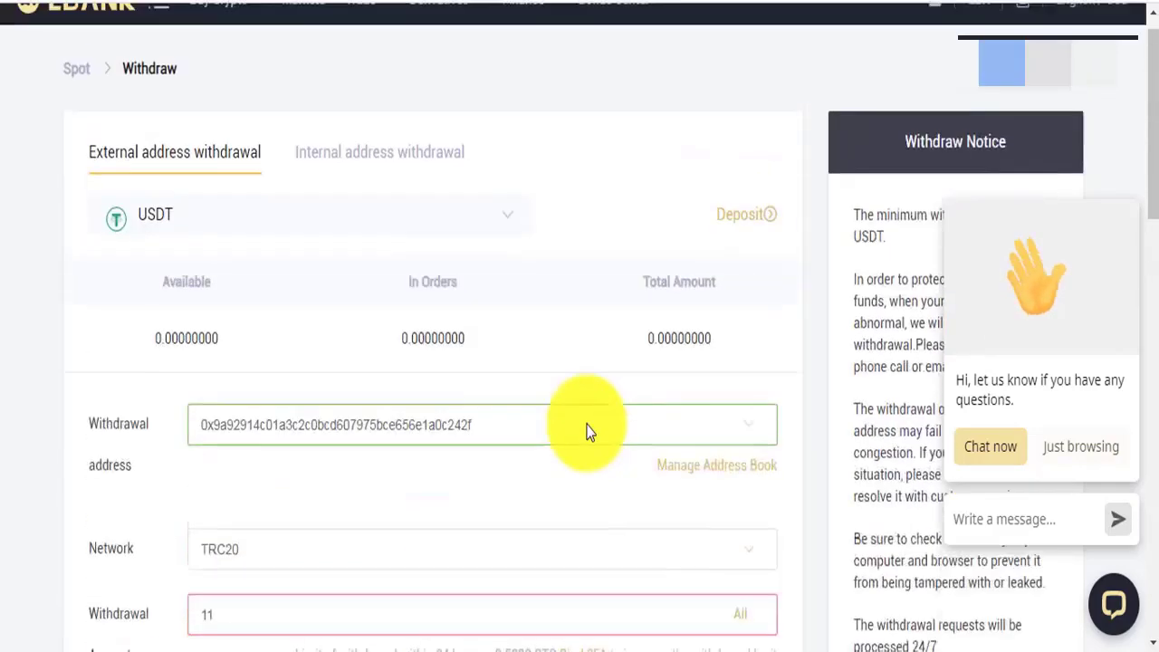
scroll(590, 432, up, 1)
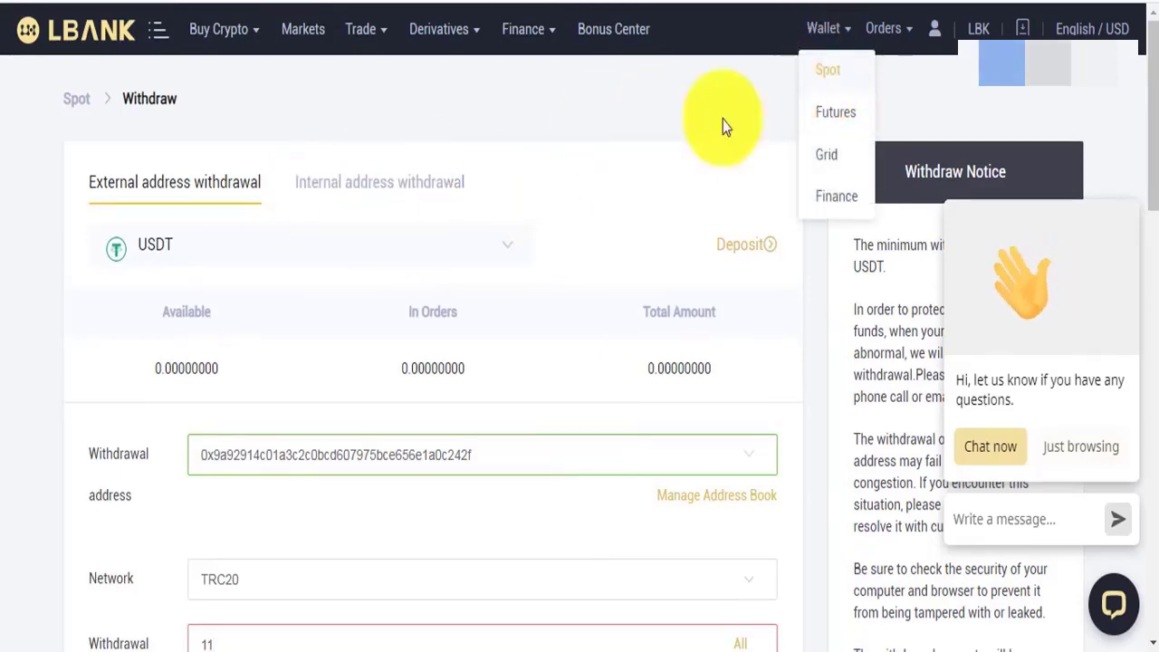
scroll(550, 228, down, 3)
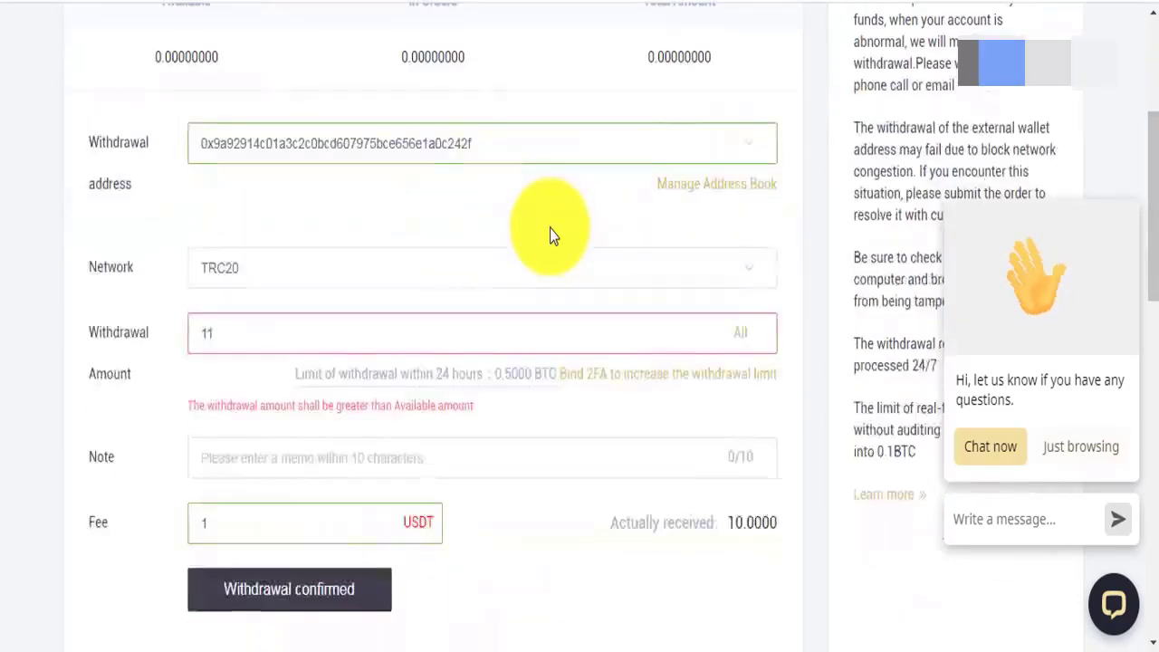
Step: Open the Spot wallet and look through its list of coins with their withdraw, deposit and trade options
scroll(549, 229, up, 2)
scroll(550, 228, up, 1)
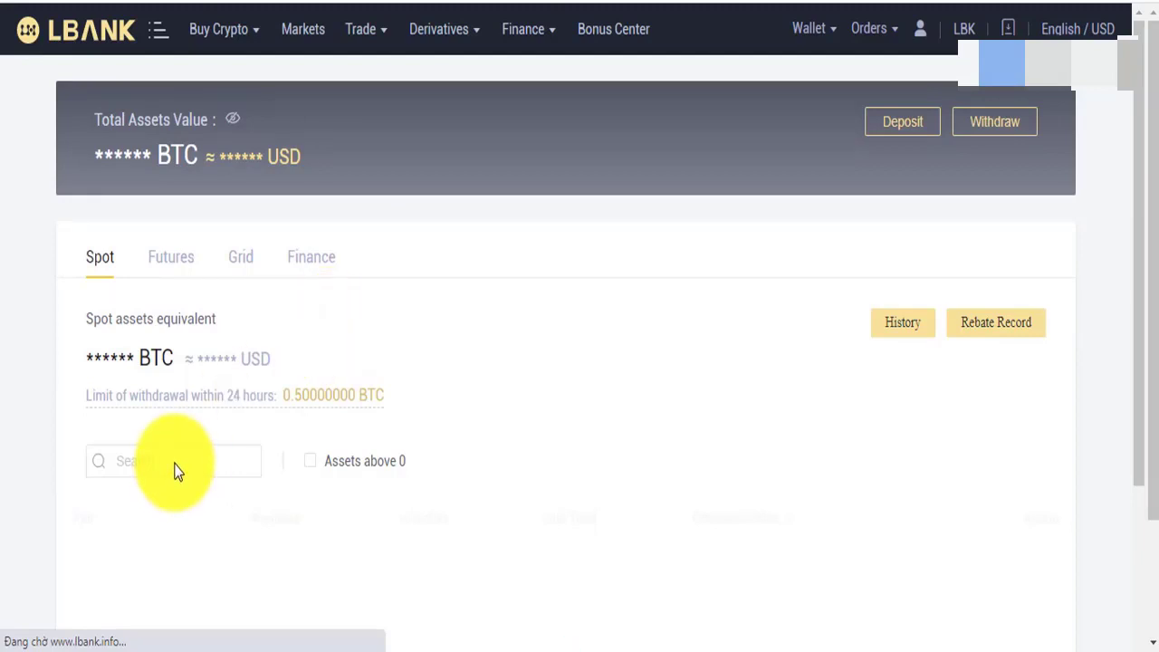
scroll(176, 468, down, 9)
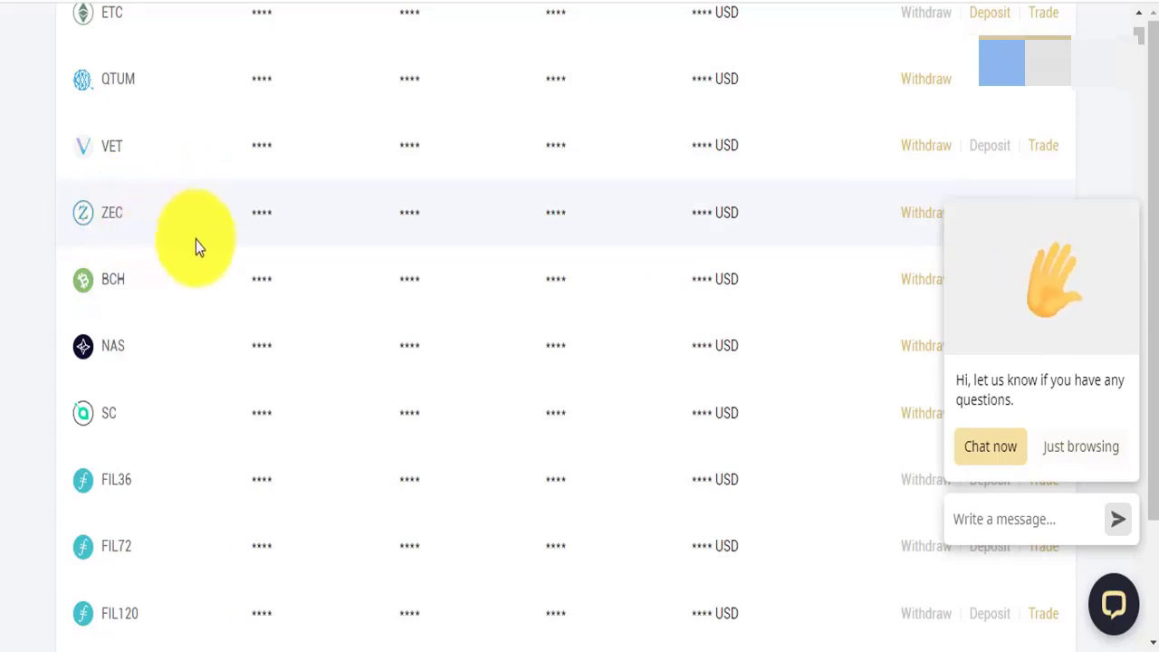
scroll(197, 248, up, 10)
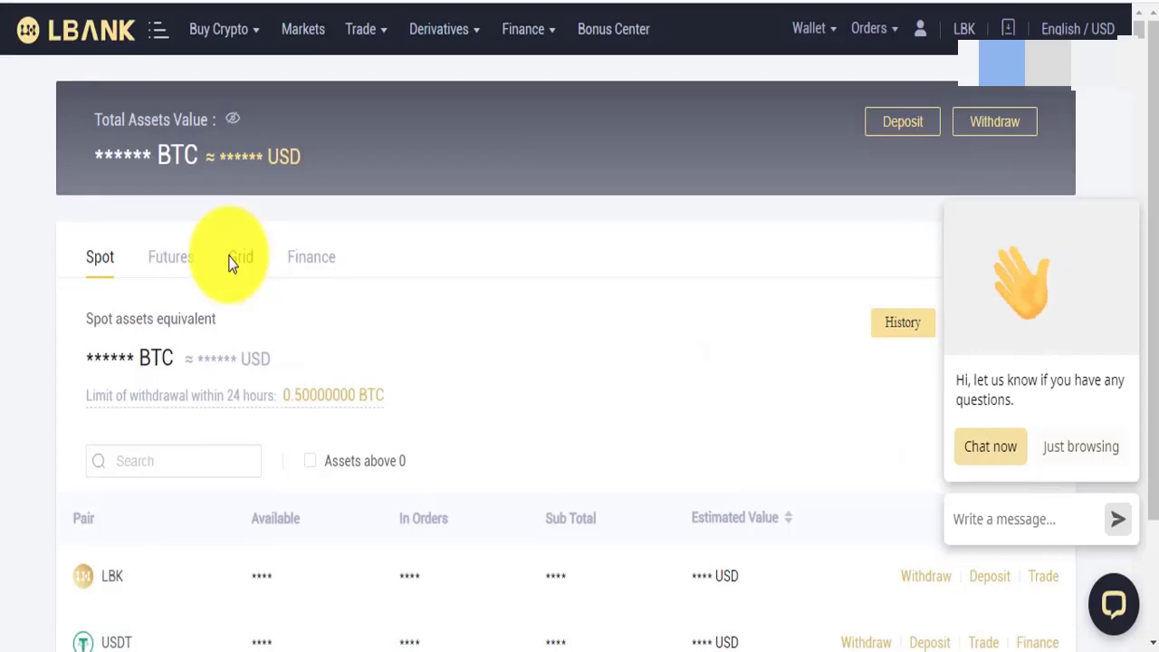